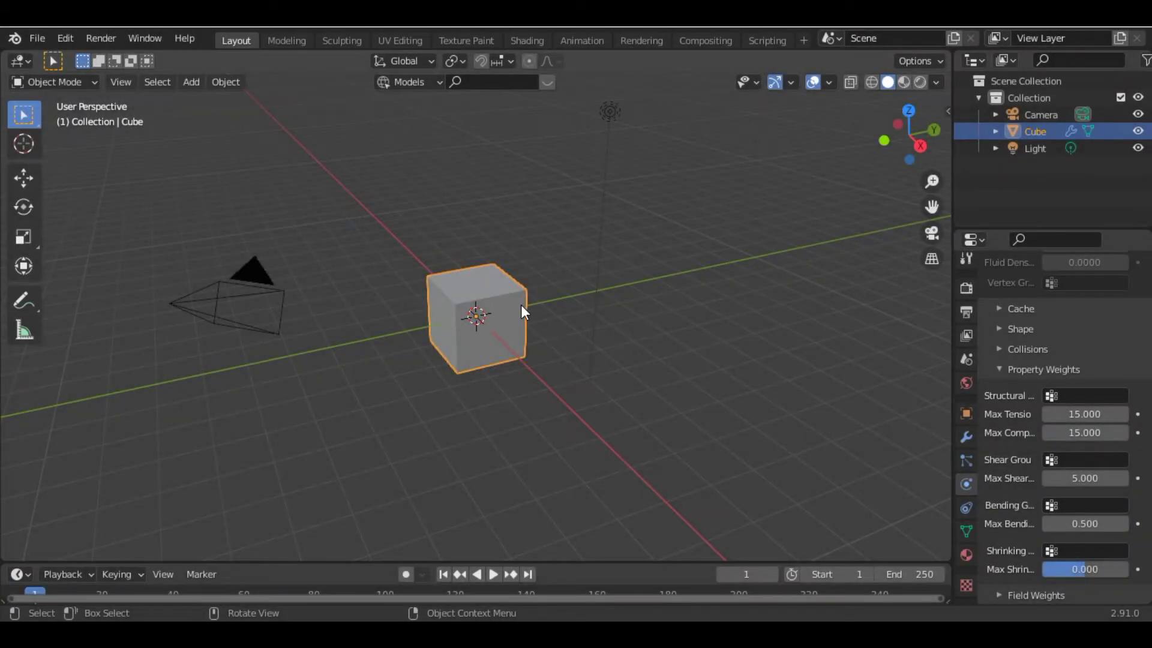
- Delete the default cube and add a Text object at the origin
{"action": "key", "text": "x"}
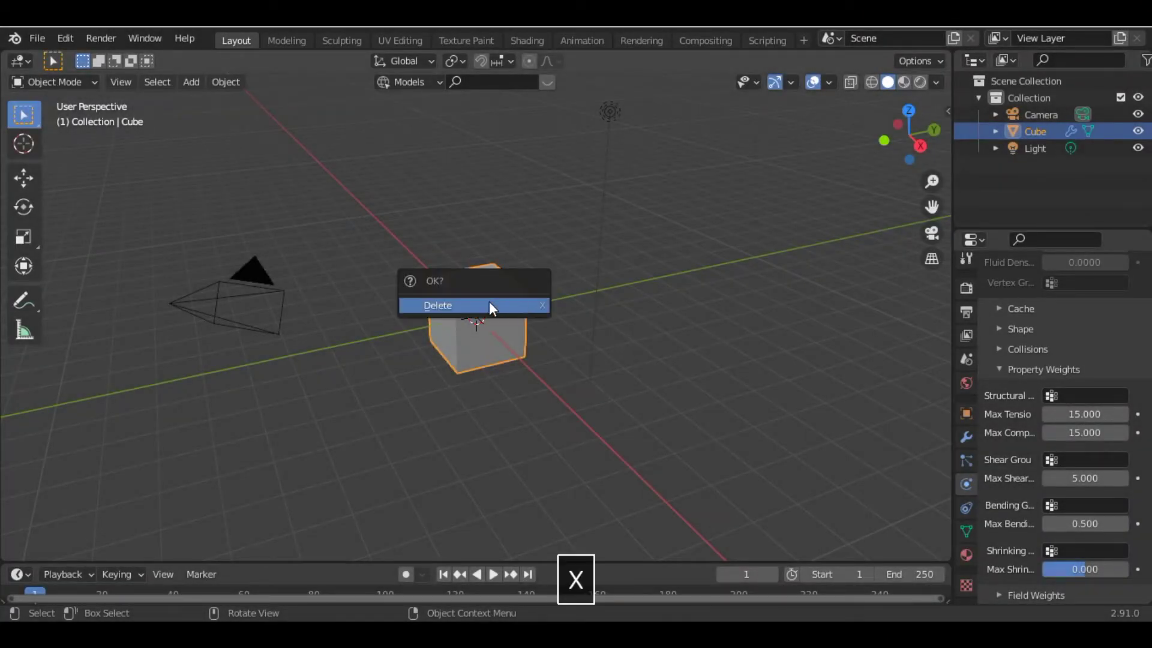
{"action": "left_click", "coordinate": [488, 301]}
{"action": "key", "text": "shift+a"}
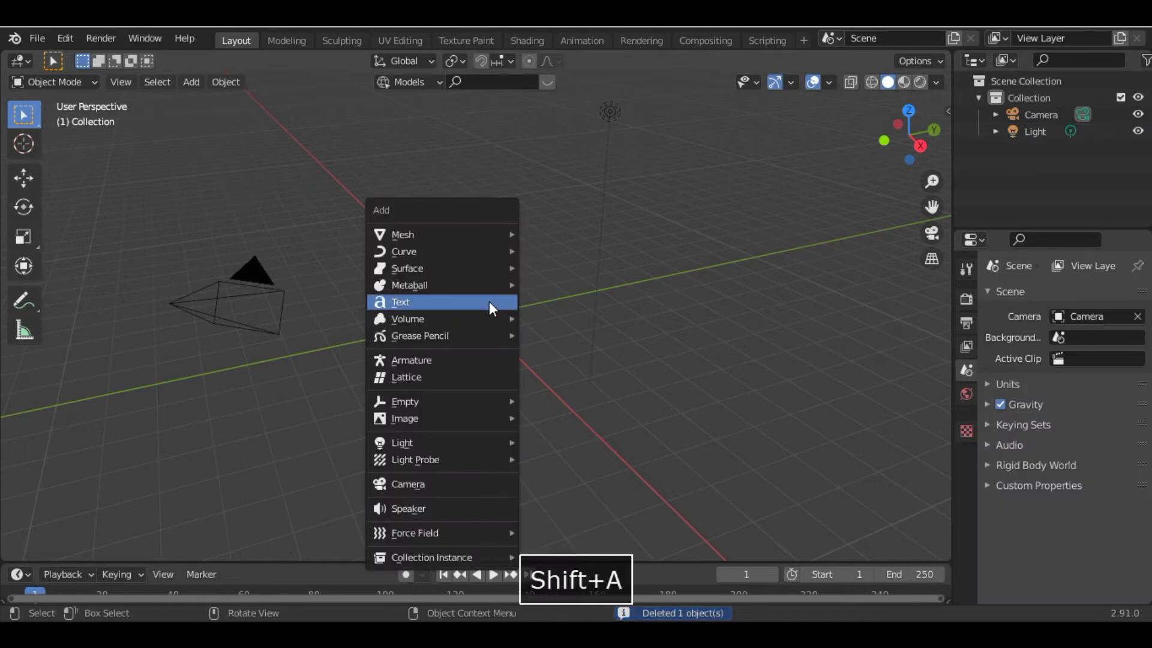
{"action": "left_click", "coordinate": [488, 301]}
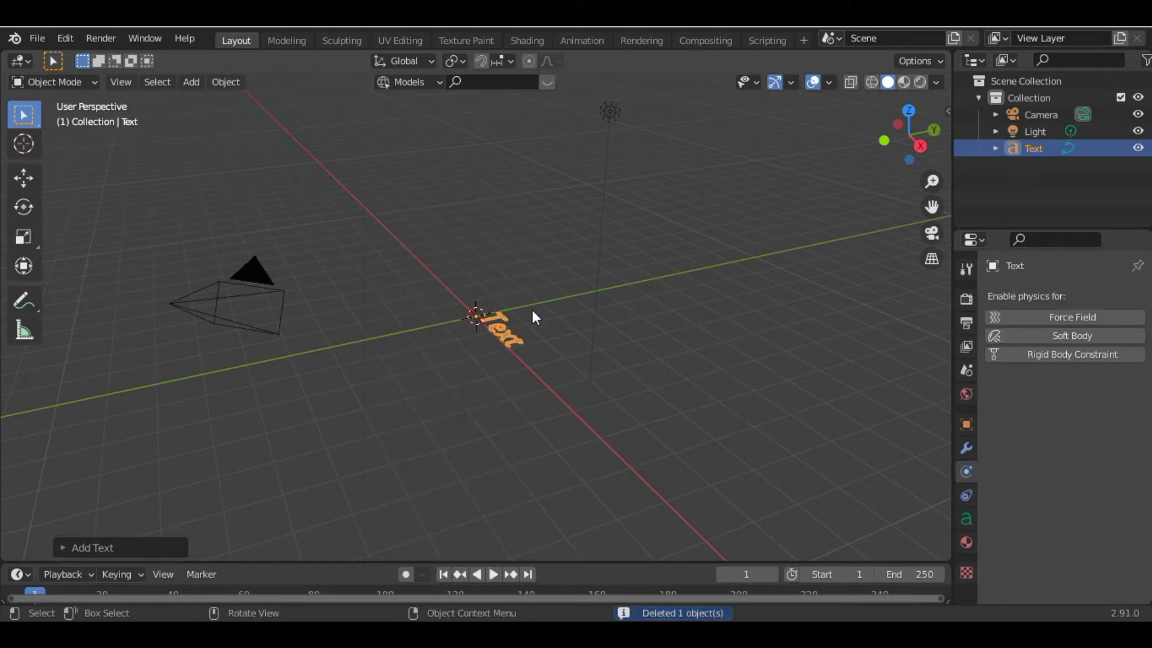
- Stand the text upright by rotating it 90 degrees about the global X axis
{"action": "key", "text": "r"}
{"action": "key", "text": "x"}
{"action": "key", "text": "9"}
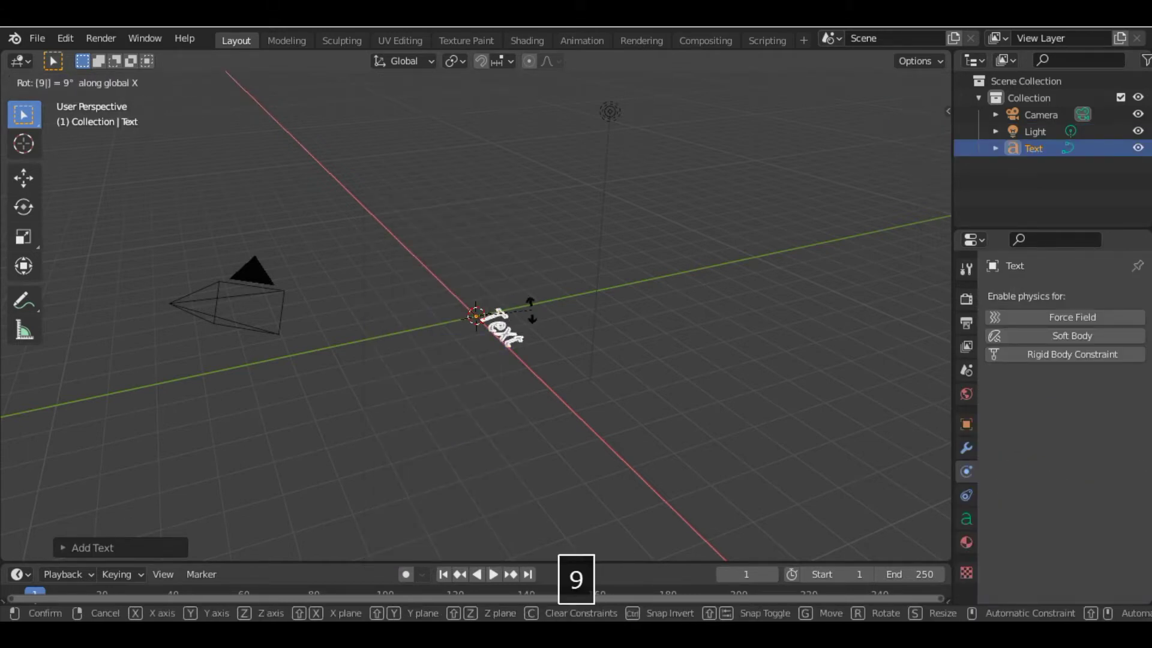
{"action": "key", "text": "0"}
{"action": "key", "text": "Return"}
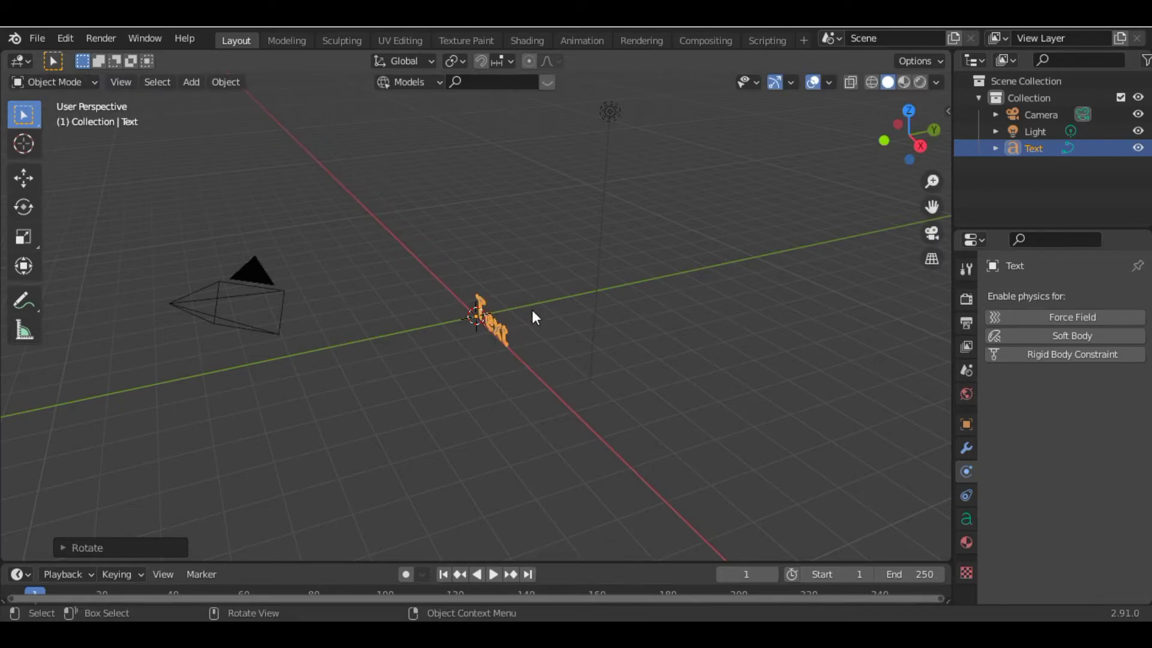
- Replace the text object's default wording with WHIZ, working in the front view
{"action": "key", "text": "KP_1"}
{"action": "scroll", "coordinate": [644, 262], "scroll_direction": "up", "scroll_amount": 5}
{"action": "key", "text": "Tab"}
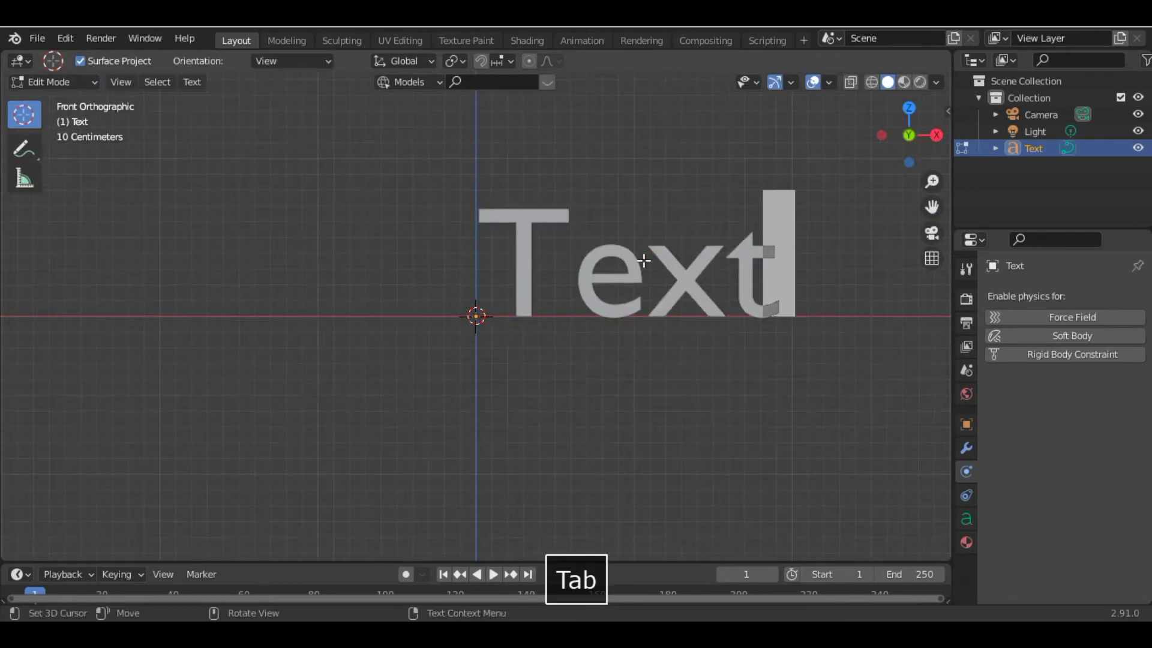
{"action": "key", "text": "BackSpace"}
{"action": "key", "text": "BackSpace"}
{"action": "key", "text": "BackSpace"}
{"action": "key", "text": "BackSpace"}
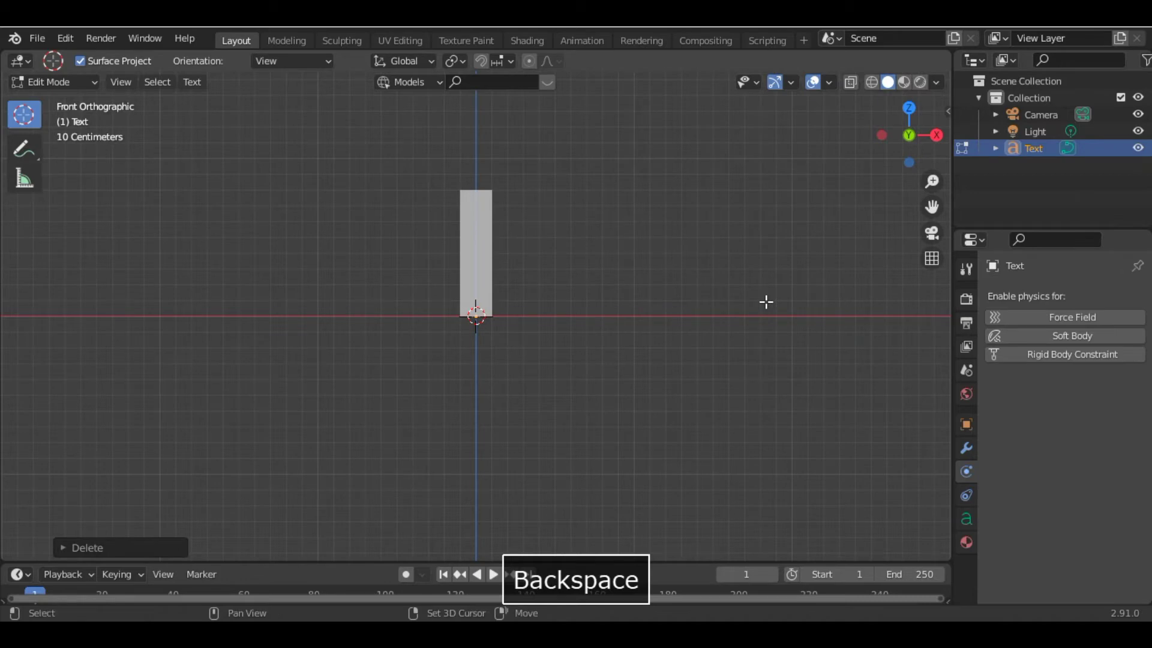
{"action": "type", "text": "WHIZ"}
{"action": "key", "text": "Tab"}
- Move the WHIZ text in the negative direction along the X axis to roughly centre it on the origin
{"action": "key", "text": "g"}
{"action": "key", "text": "x"}
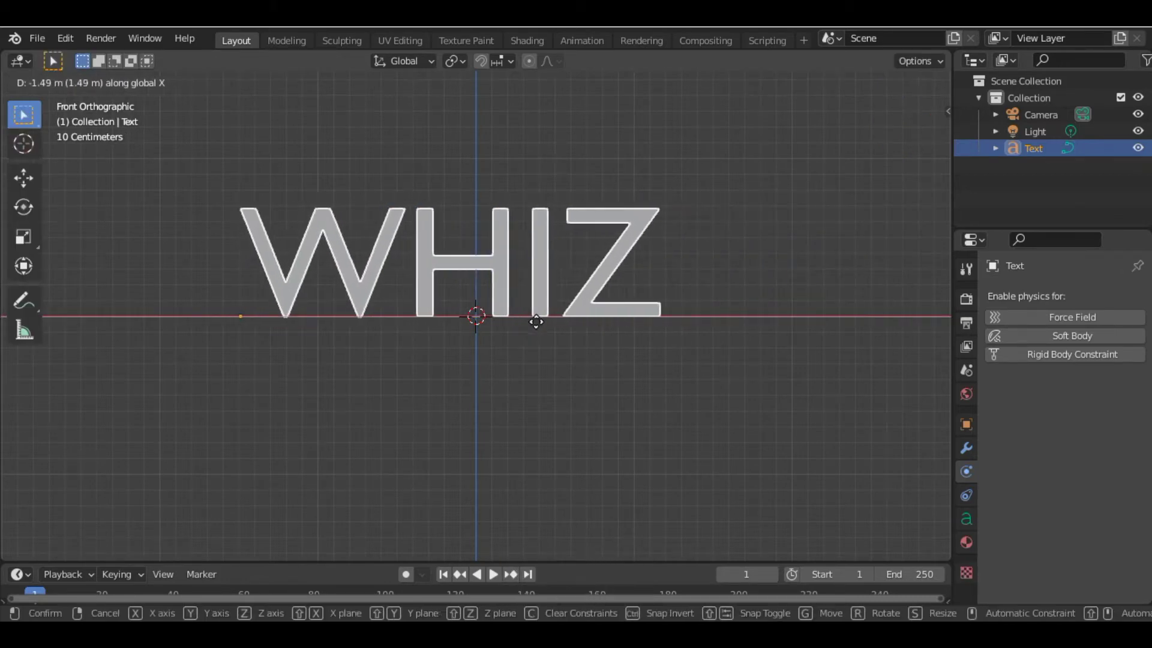
{"action": "left_click", "coordinate": [541, 323]}
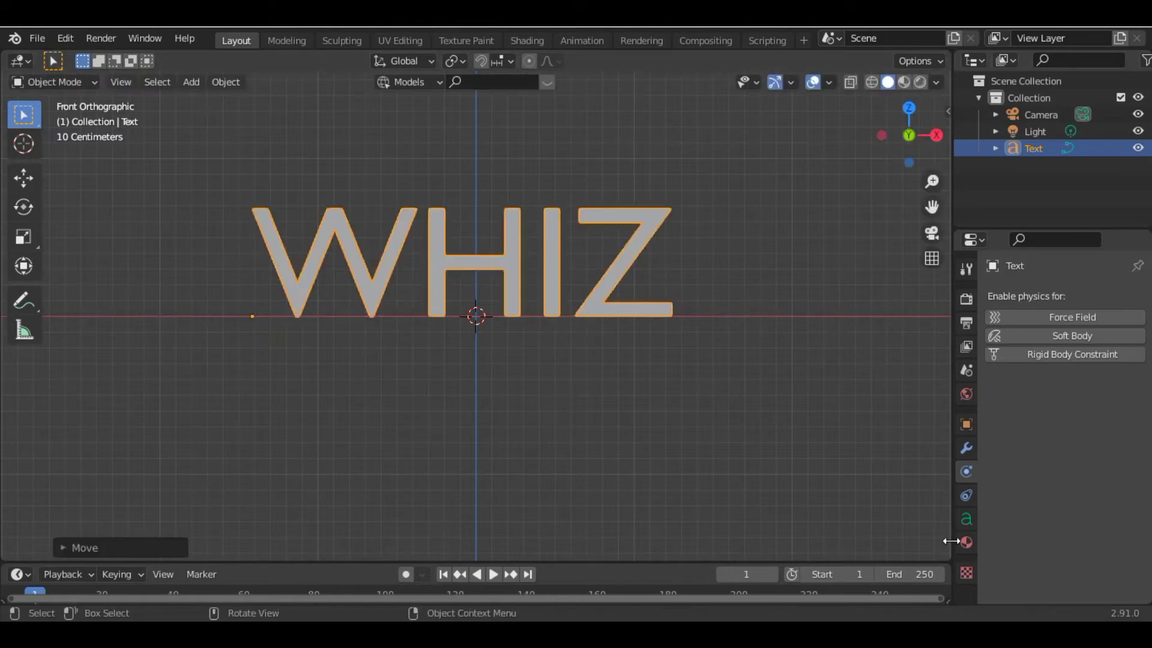
- Give the WHIZ text thickness with an extrude of 0.05 m and a geometry offset of 0.01 m
{"action": "left_click", "coordinate": [966, 519]}
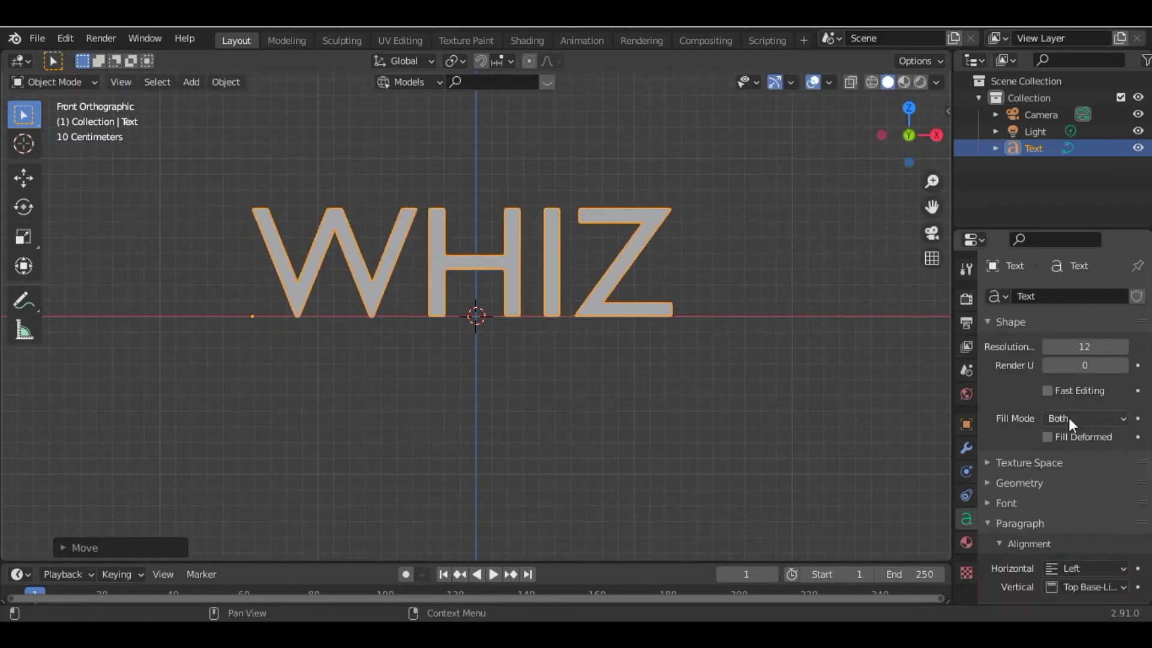
{"action": "left_click_drag", "start_coordinate": [908, 135], "coordinate": [936, 123]}
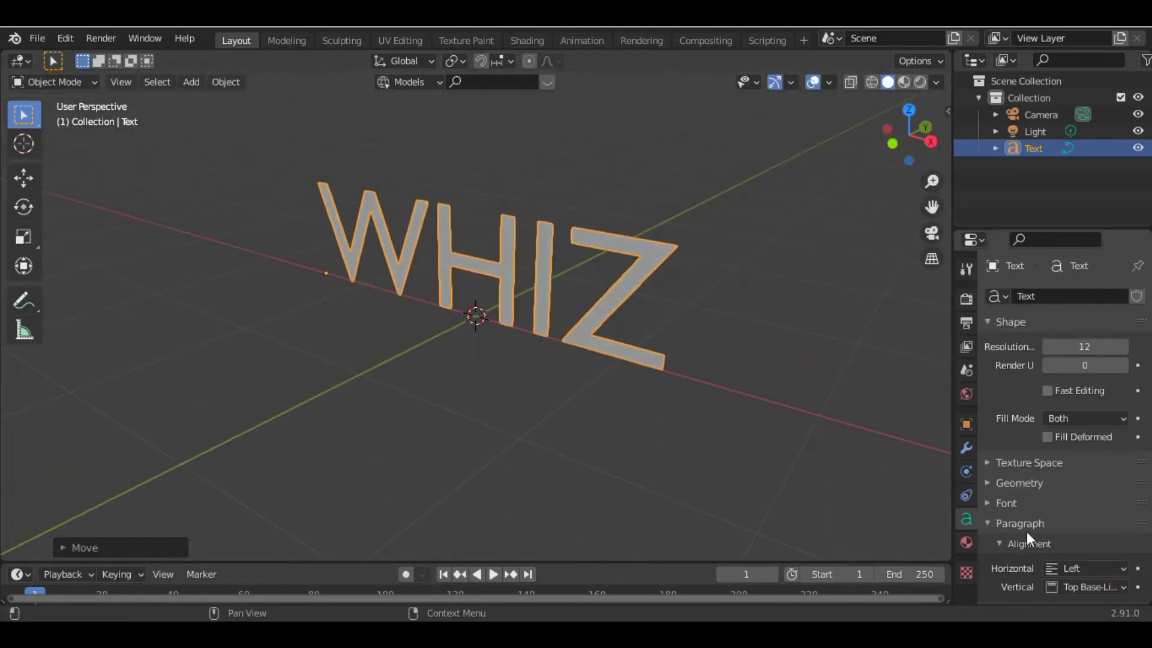
{"action": "left_click", "coordinate": [1005, 484]}
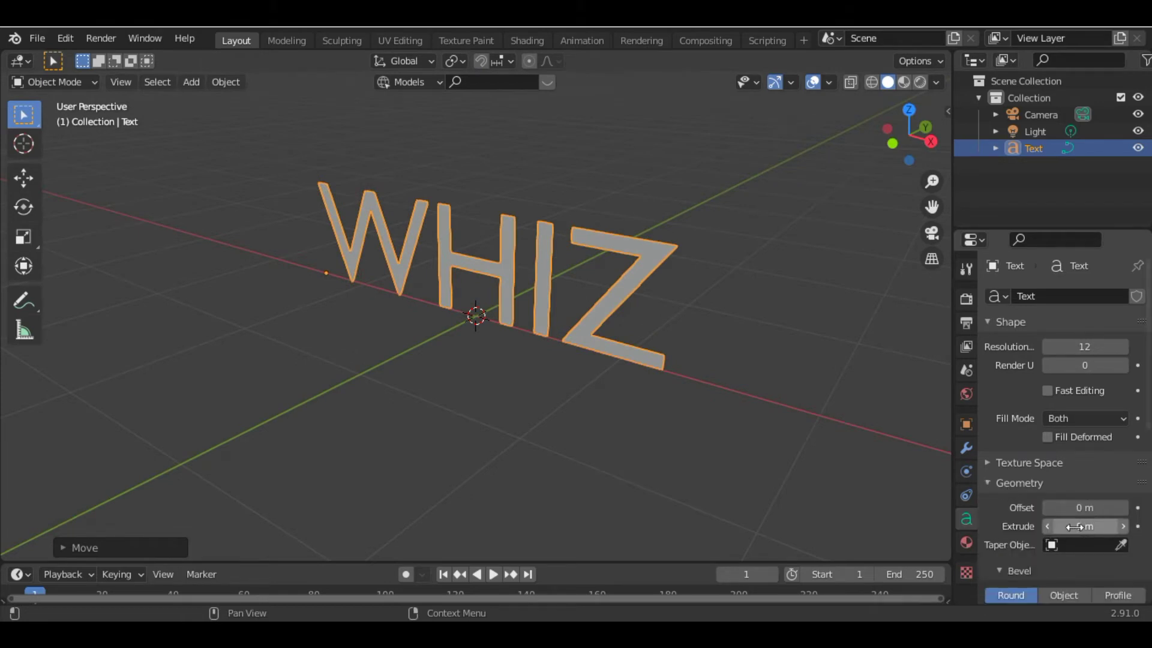
{"action": "left_click_drag", "start_coordinate": [1085, 526], "coordinate": [1111, 526]}
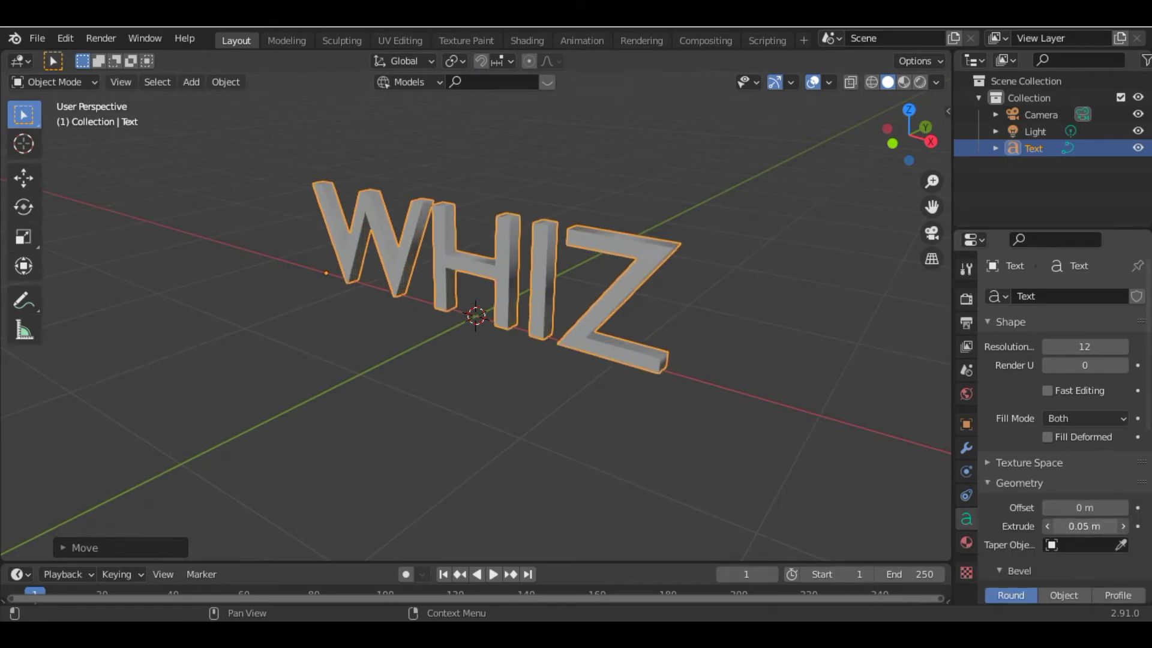
{"action": "left_click", "coordinate": [1123, 508]}
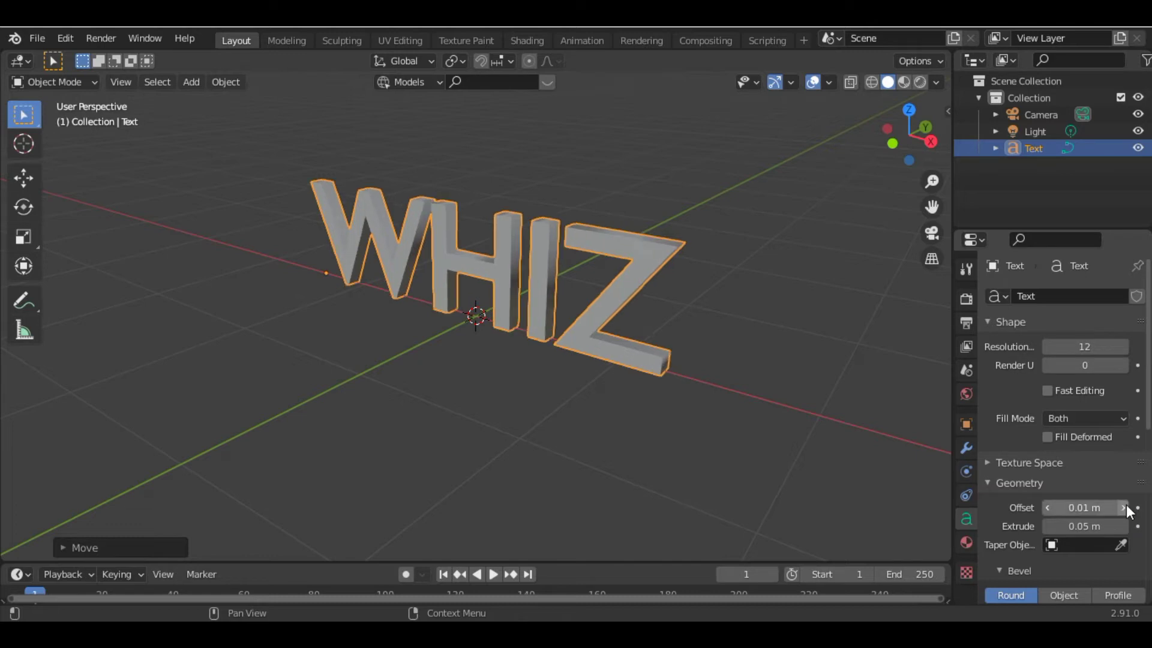
- Convert the WHIZ text to a mesh and check its topology in Edit Mode
{"action": "left_click_drag", "start_coordinate": [908, 145], "coordinate": [888, 142]}
{"action": "scroll", "coordinate": [1056, 455], "scroll_direction": "down", "scroll_amount": 12}
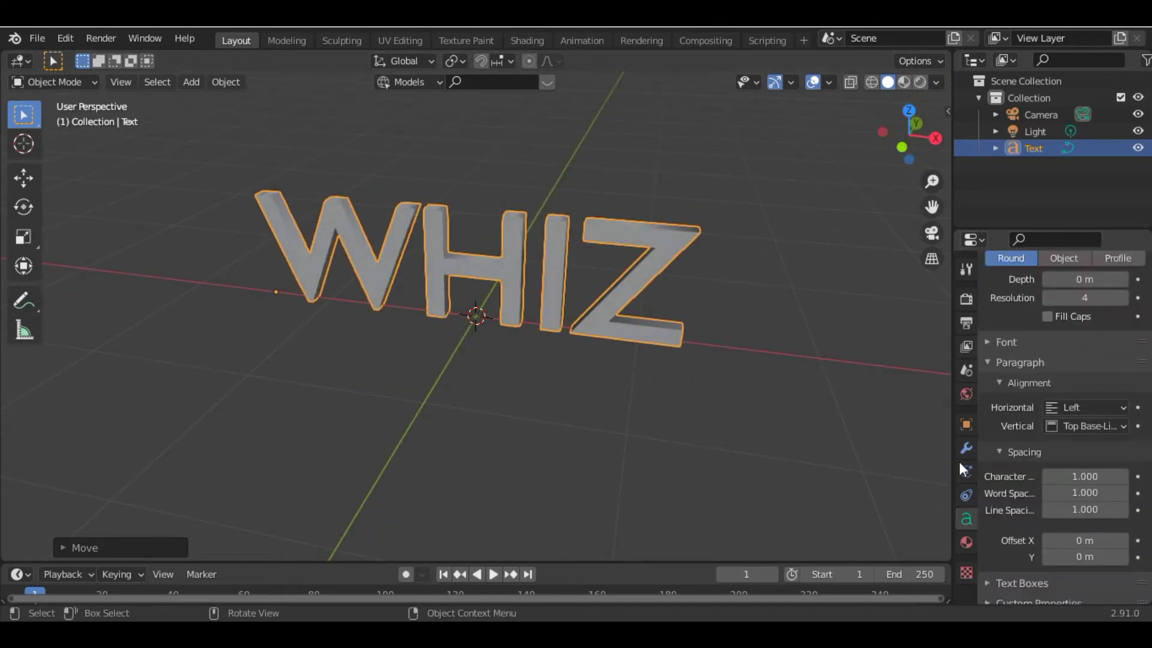
{"action": "right_click", "coordinate": [636, 278]}
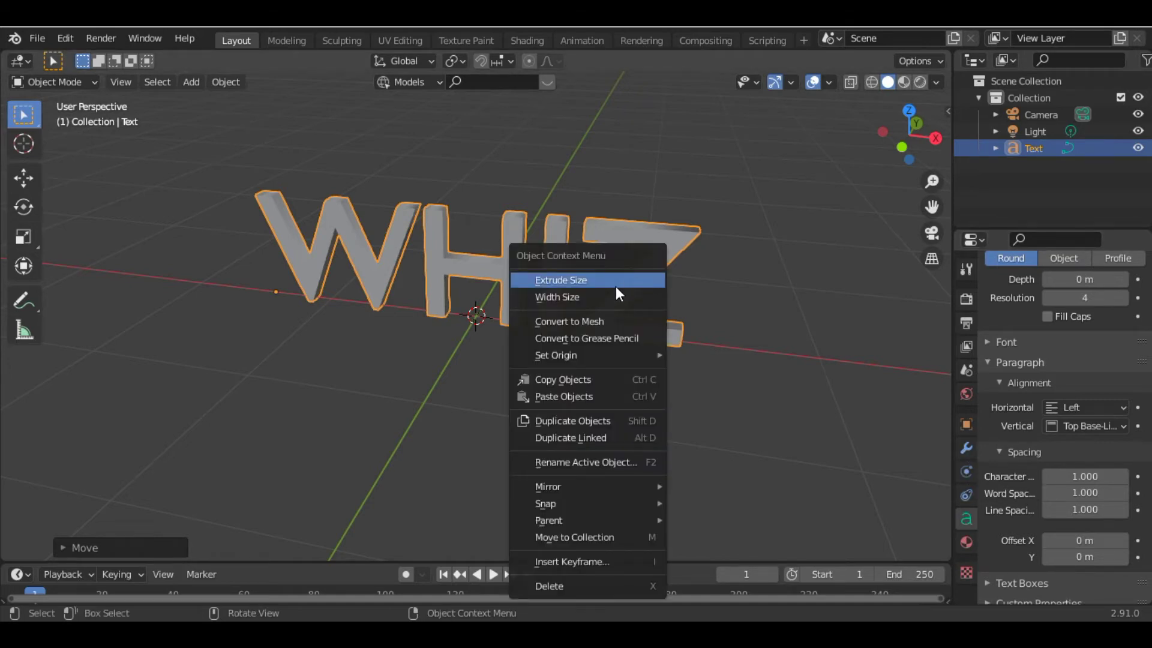
{"action": "left_click", "coordinate": [588, 321]}
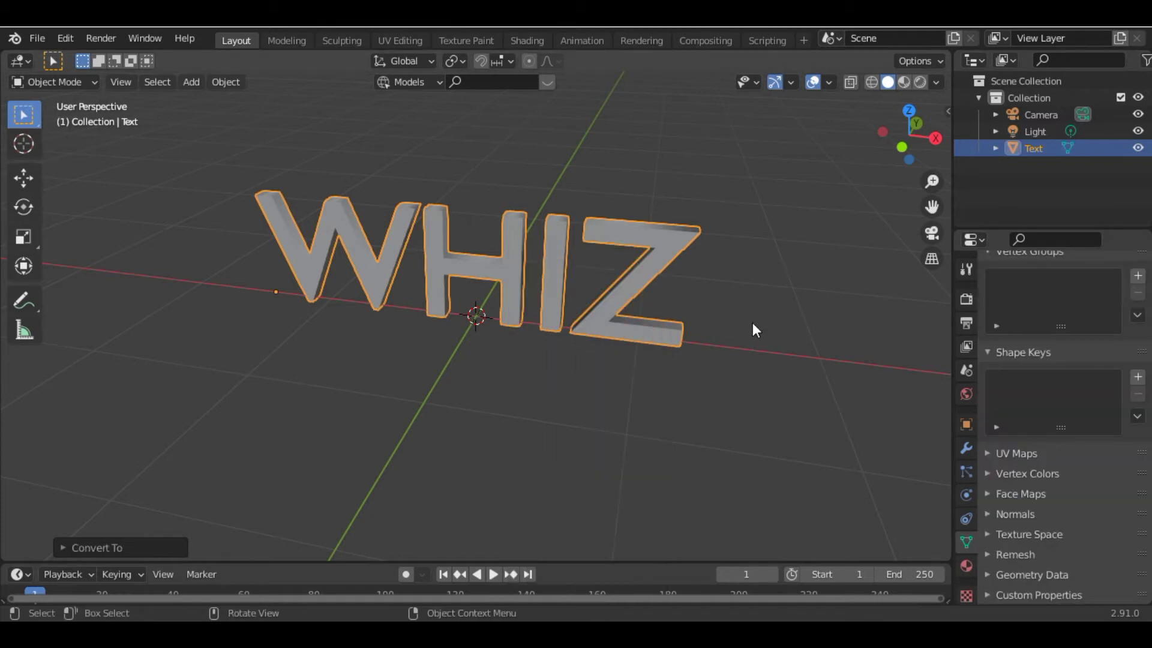
{"action": "key", "text": "Tab"}
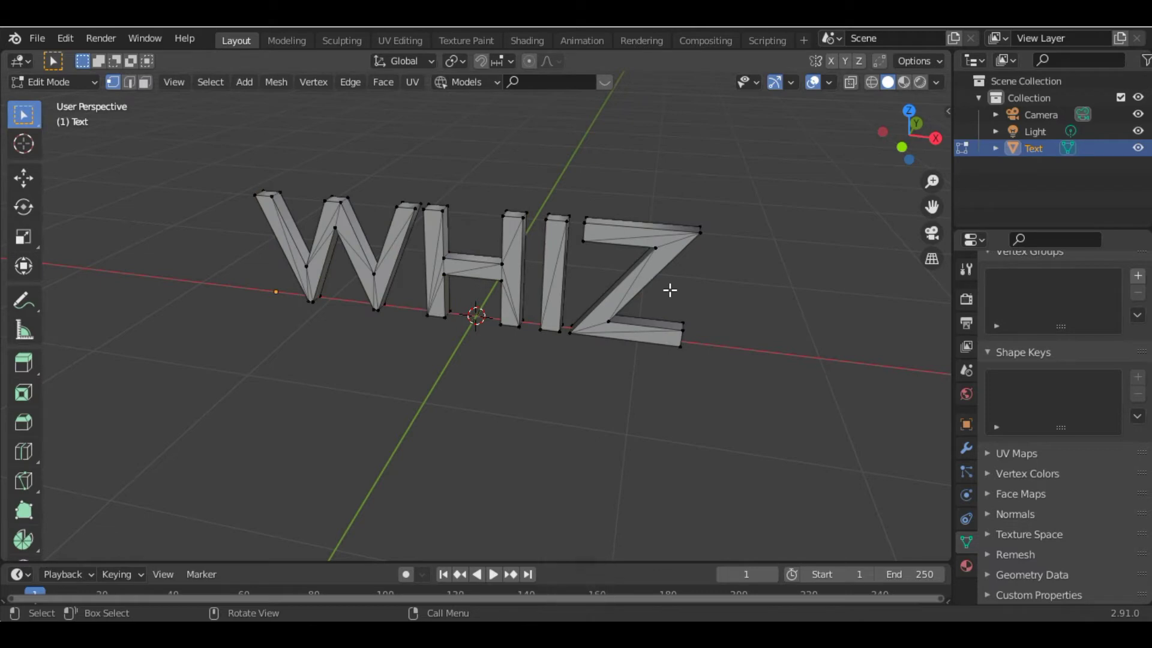
{"action": "key", "text": "Tab"}
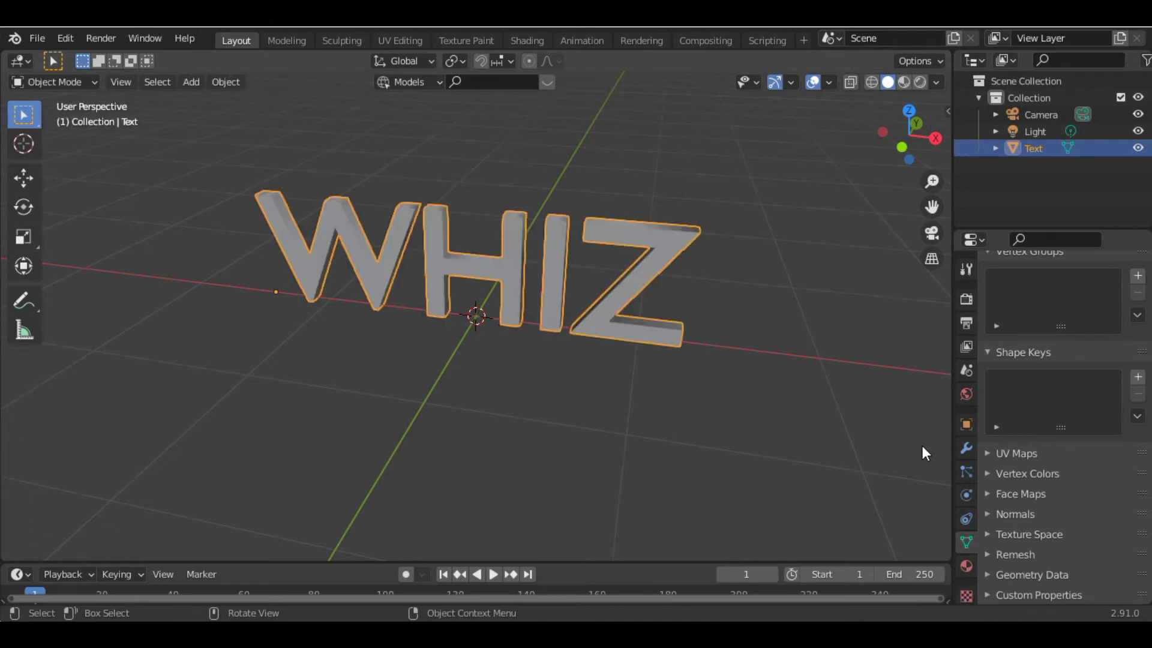
- Add a Remesh modifier to the text in Sharp mode with octree depth 6 and Remove Disconnected turned off
{"action": "left_click", "coordinate": [963, 448]}
{"action": "left_click", "coordinate": [1035, 293]}
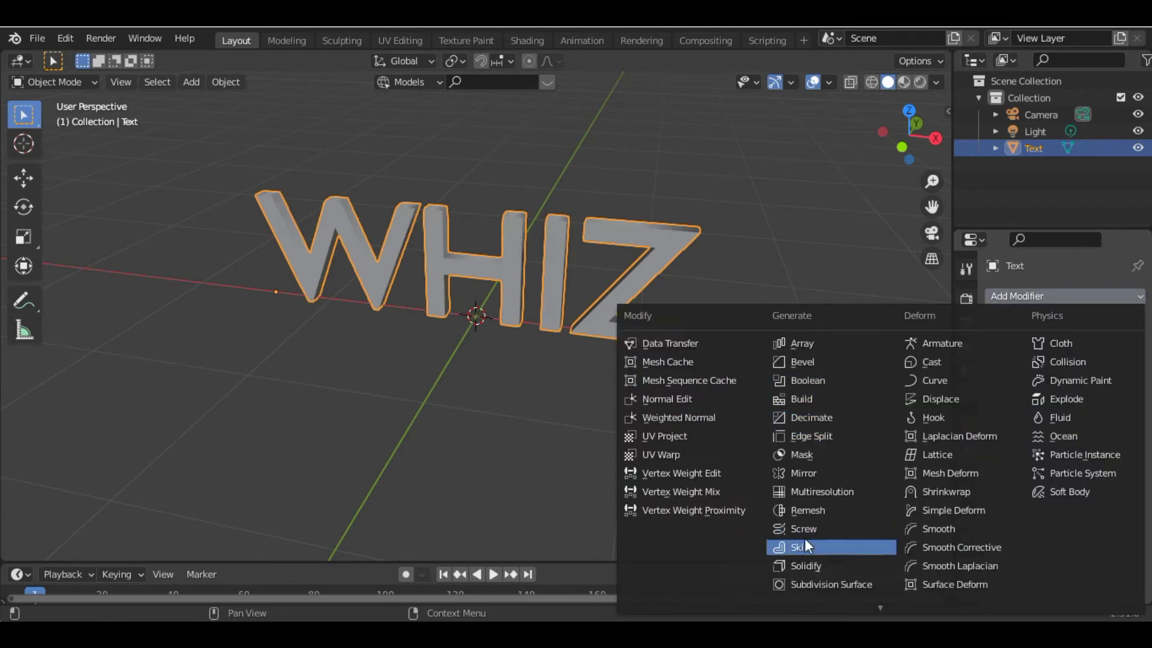
{"action": "left_click", "coordinate": [804, 510]}
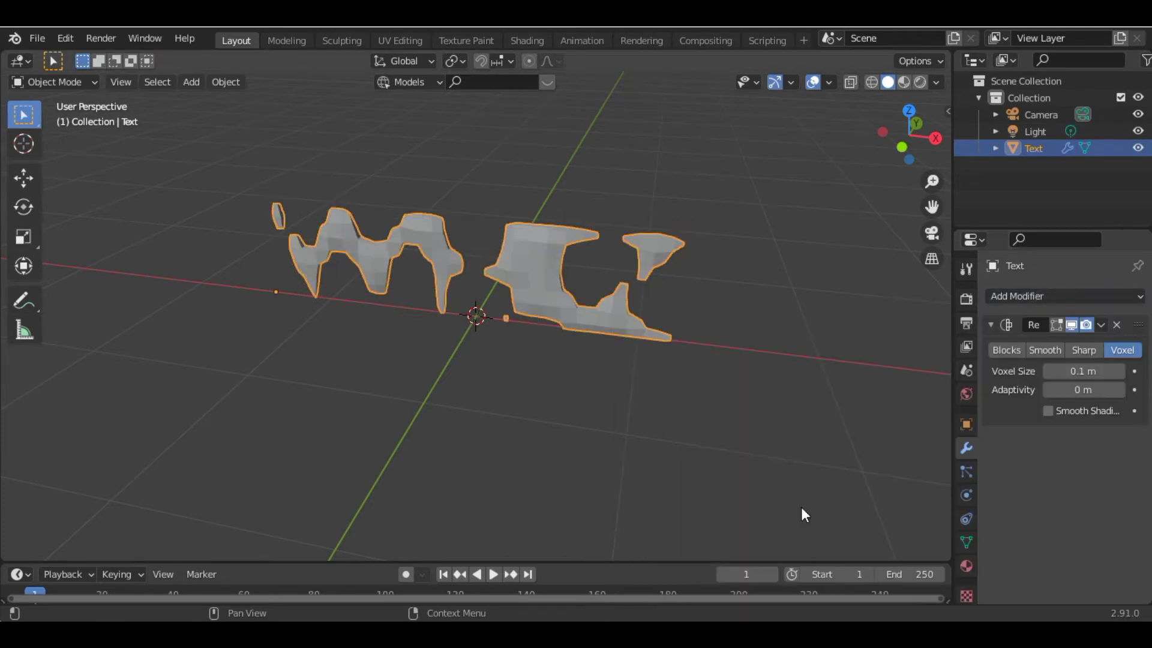
{"action": "left_click", "coordinate": [1091, 352]}
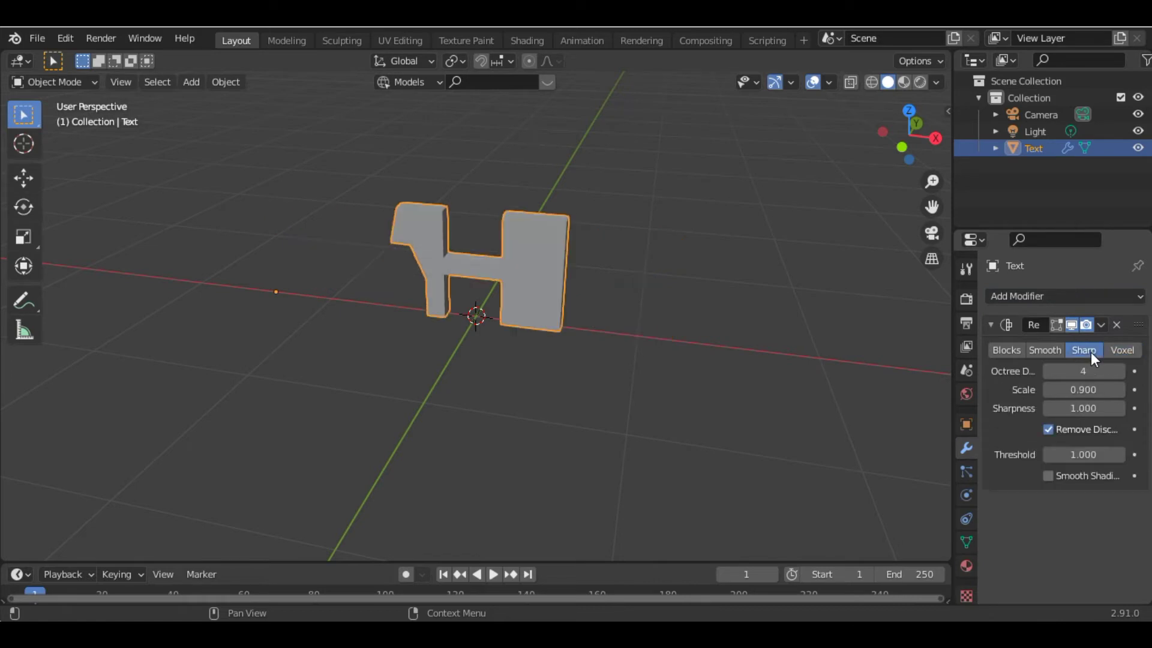
{"action": "left_click", "coordinate": [1120, 372]}
{"action": "left_click", "coordinate": [1120, 372]}
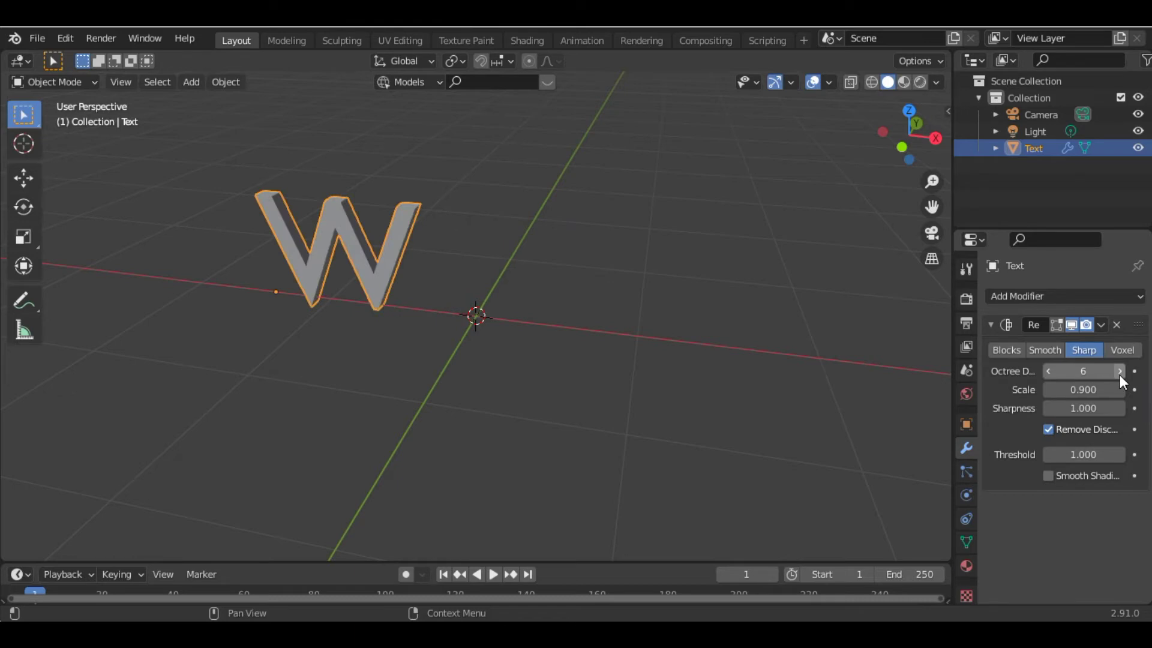
{"action": "left_click", "coordinate": [1049, 429]}
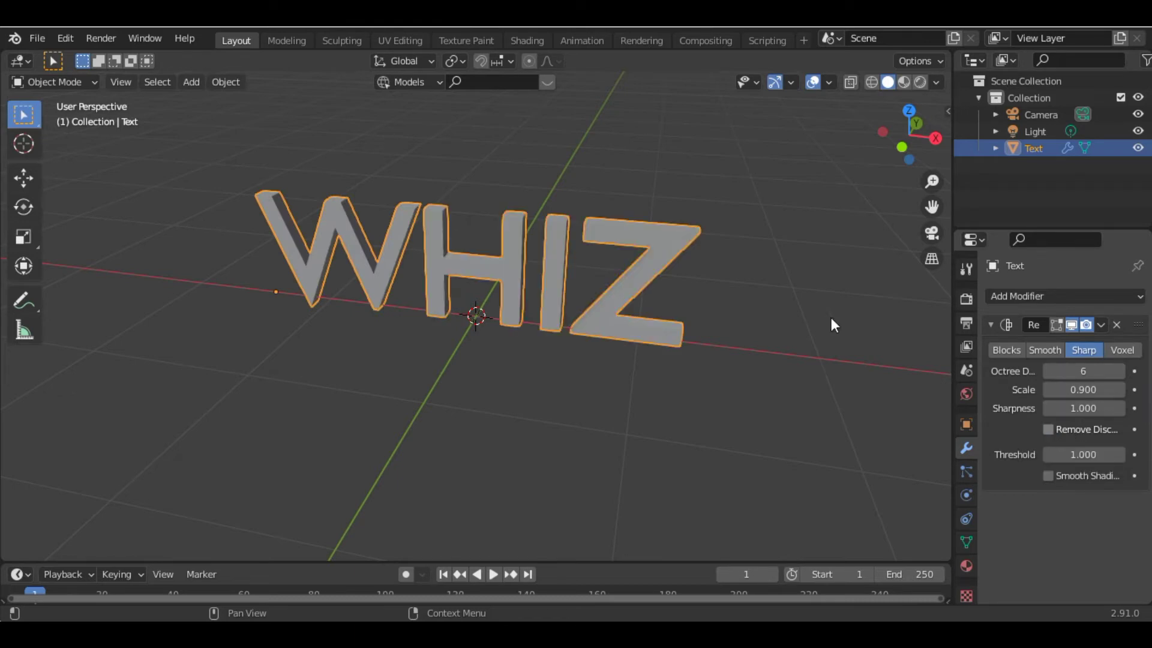
- Apply the Remesh modifier and inspect the text's new mesh grid in Edit Mode
{"action": "left_click", "coordinate": [1102, 323]}
{"action": "left_click", "coordinate": [1072, 343]}
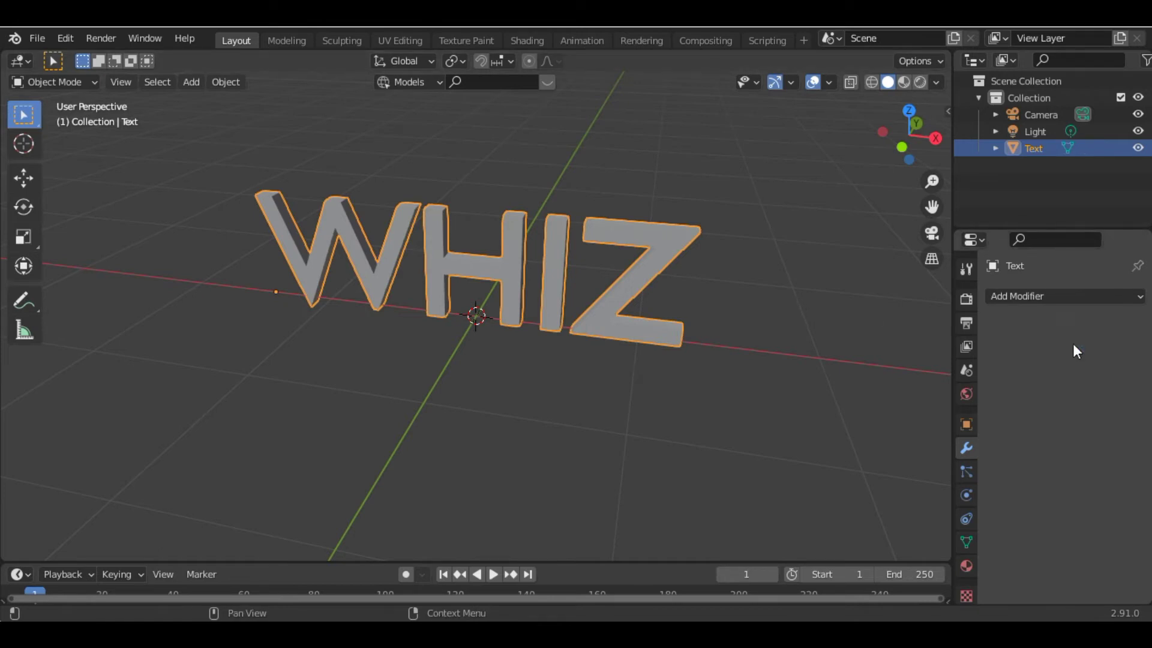
{"action": "key", "text": "Tab"}
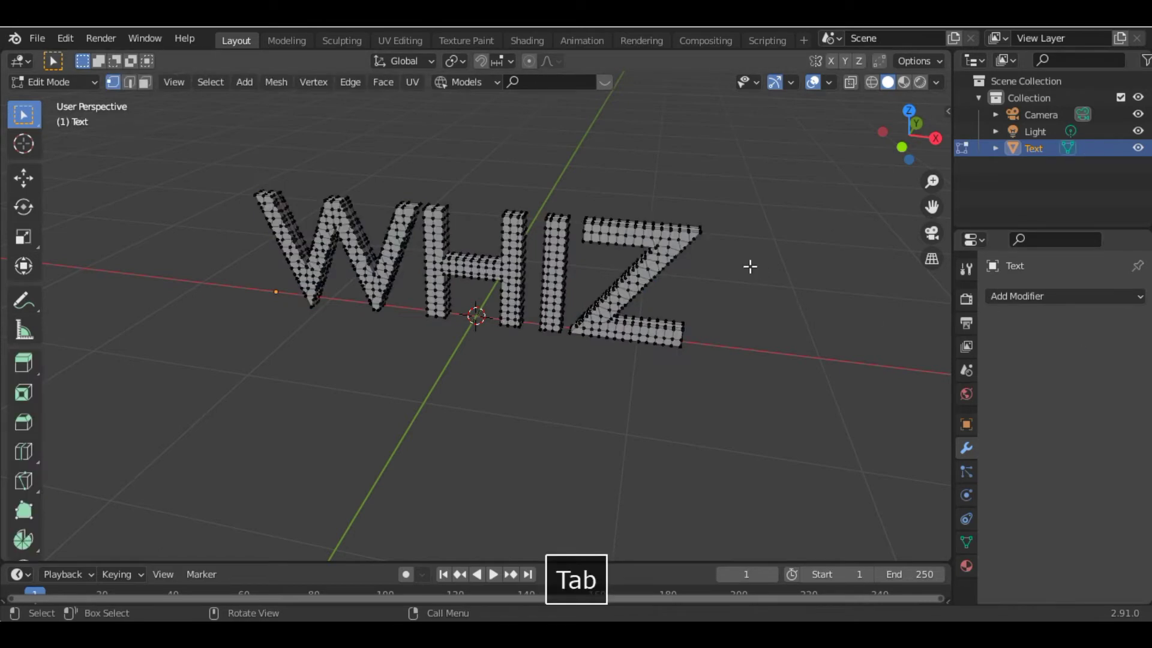
{"action": "left_click_drag", "start_coordinate": [905, 143], "coordinate": [893, 155]}
{"action": "key", "text": "Tab"}
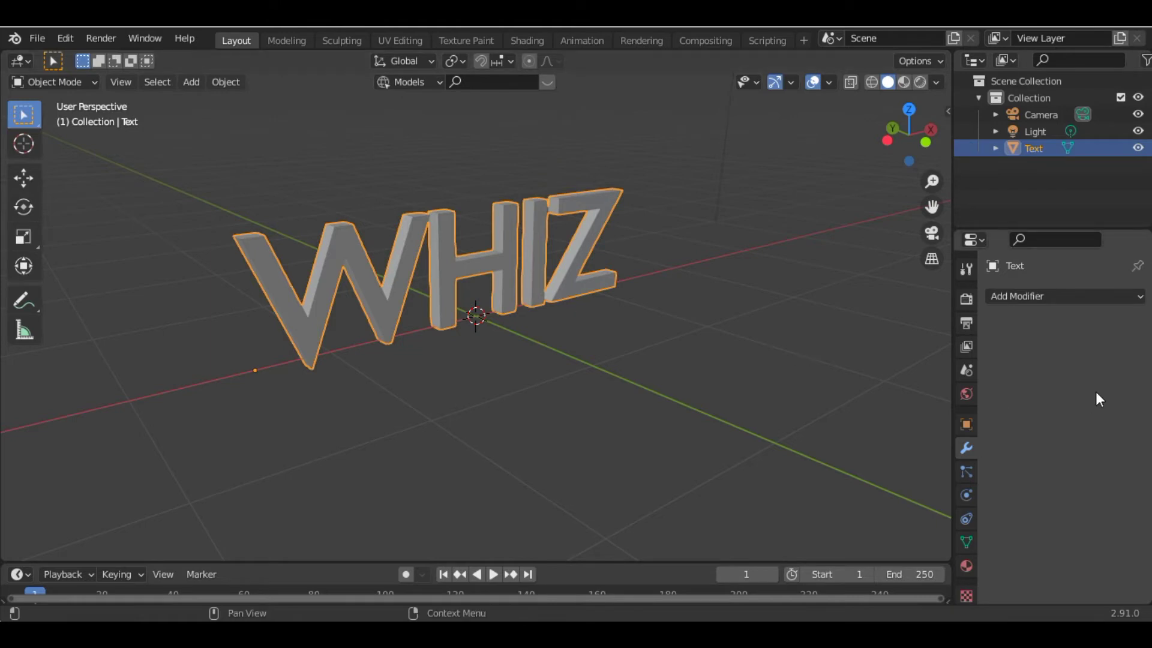
- Add a Subdivision Surface modifier with viewport level 2 to the text and shade the object smooth
{"action": "left_click", "coordinate": [1102, 296]}
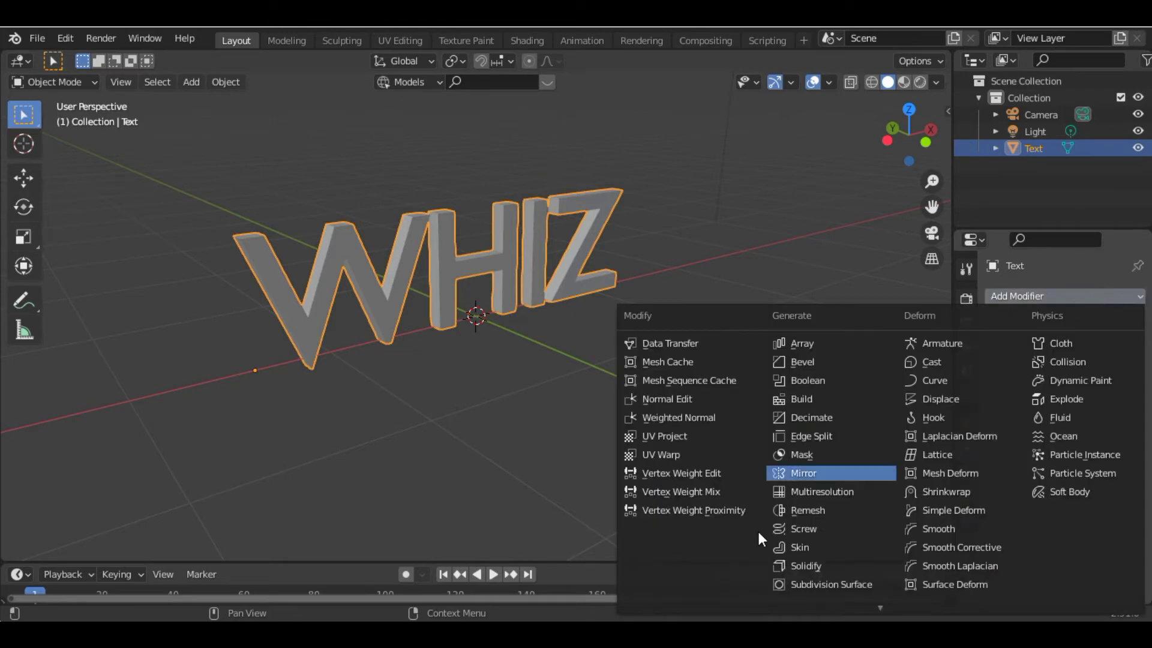
{"action": "left_click", "coordinate": [827, 583]}
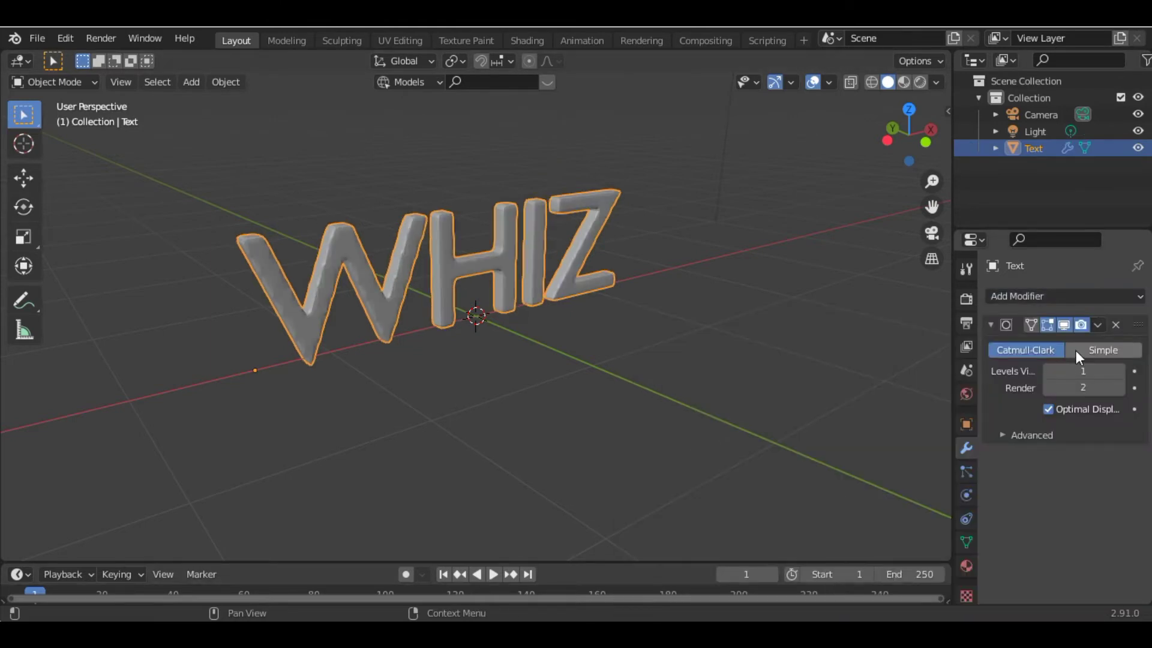
{"action": "left_click", "coordinate": [1119, 371]}
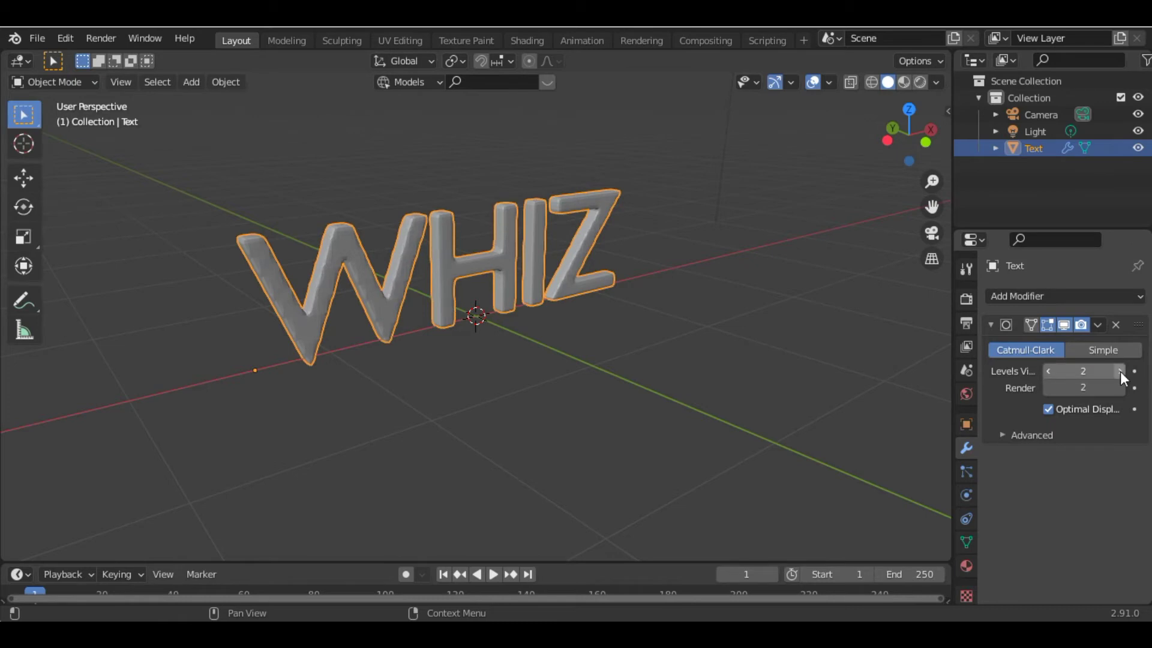
{"action": "right_click", "coordinate": [461, 256]}
{"action": "right_click", "coordinate": [487, 281]}
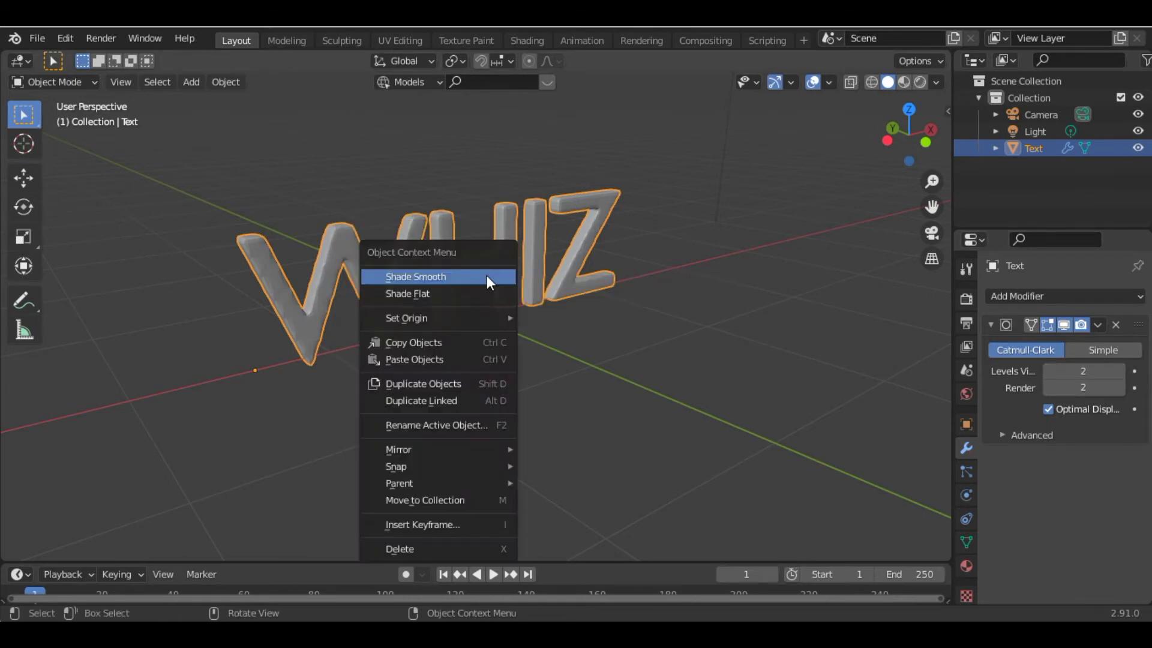
{"action": "left_click", "coordinate": [487, 277]}
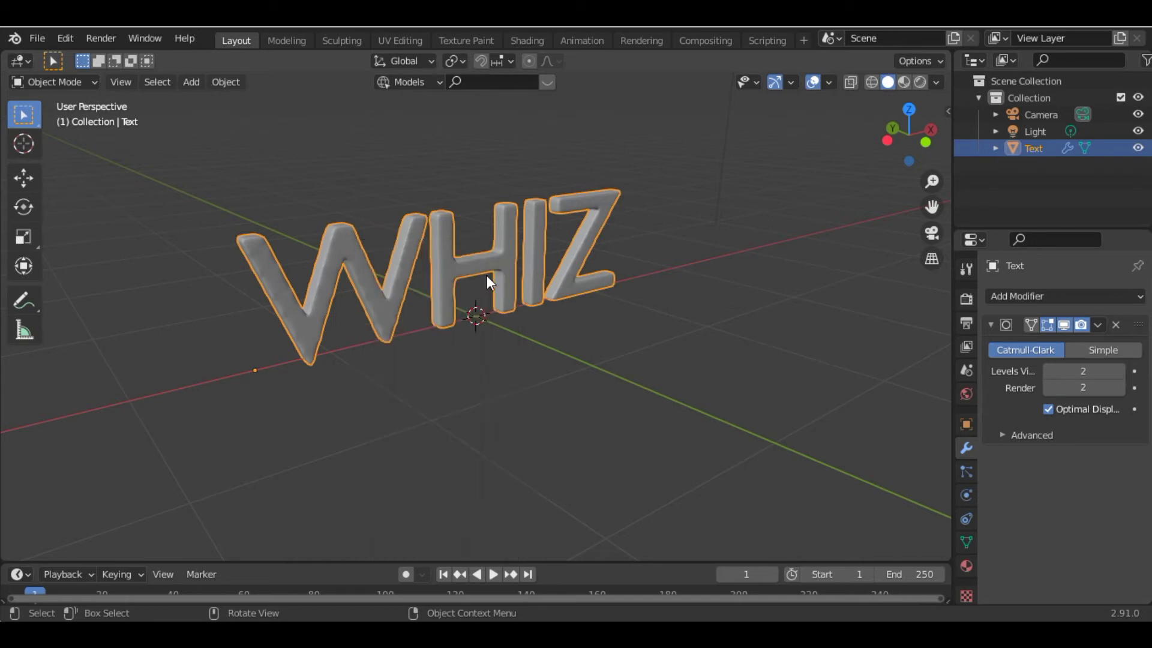
- Enable Cloth physics on the WHIZ text and bring its property weights into view
{"action": "left_click", "coordinate": [958, 496]}
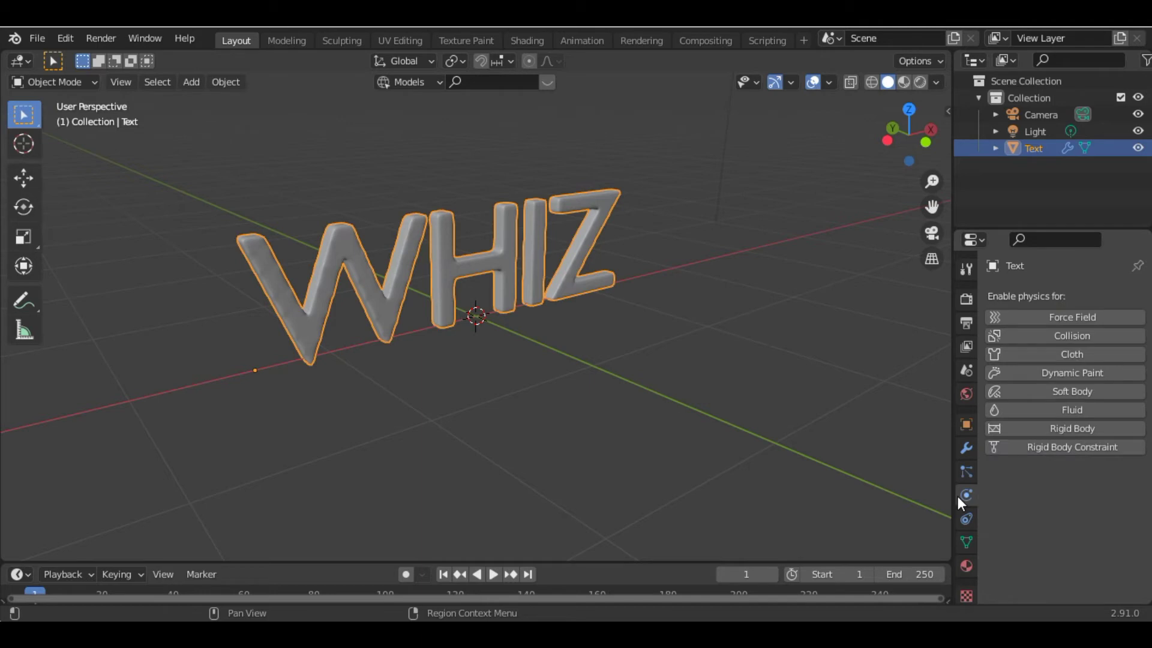
{"action": "left_click", "coordinate": [1086, 358]}
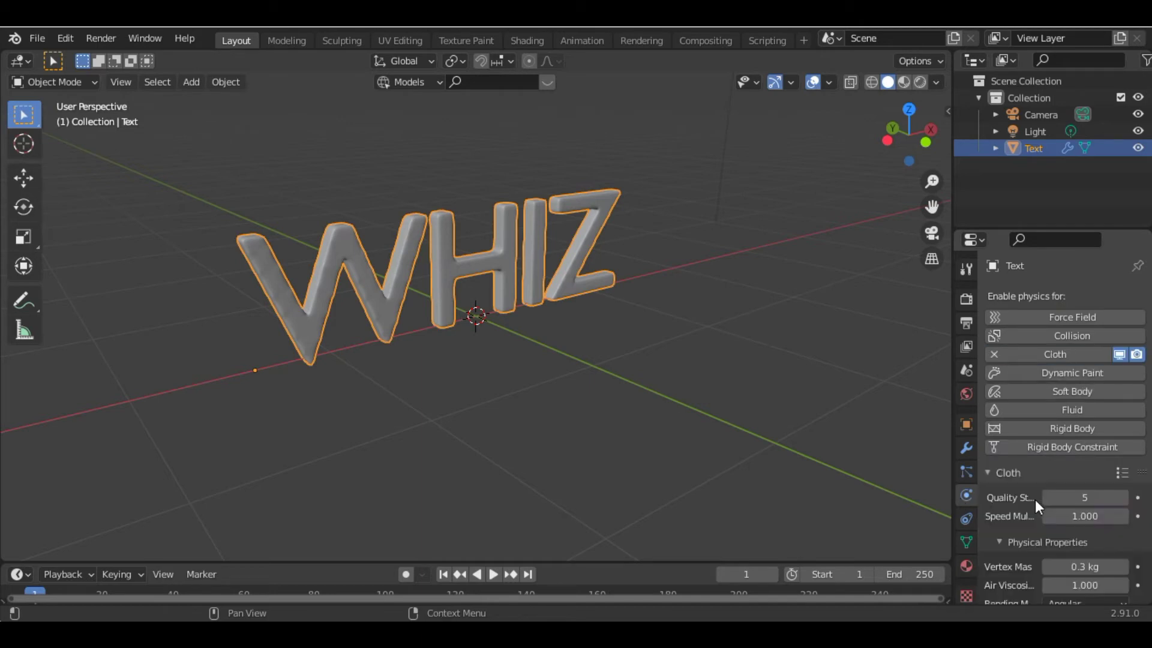
{"action": "scroll", "coordinate": [1035, 505], "scroll_direction": "down", "scroll_amount": 20}
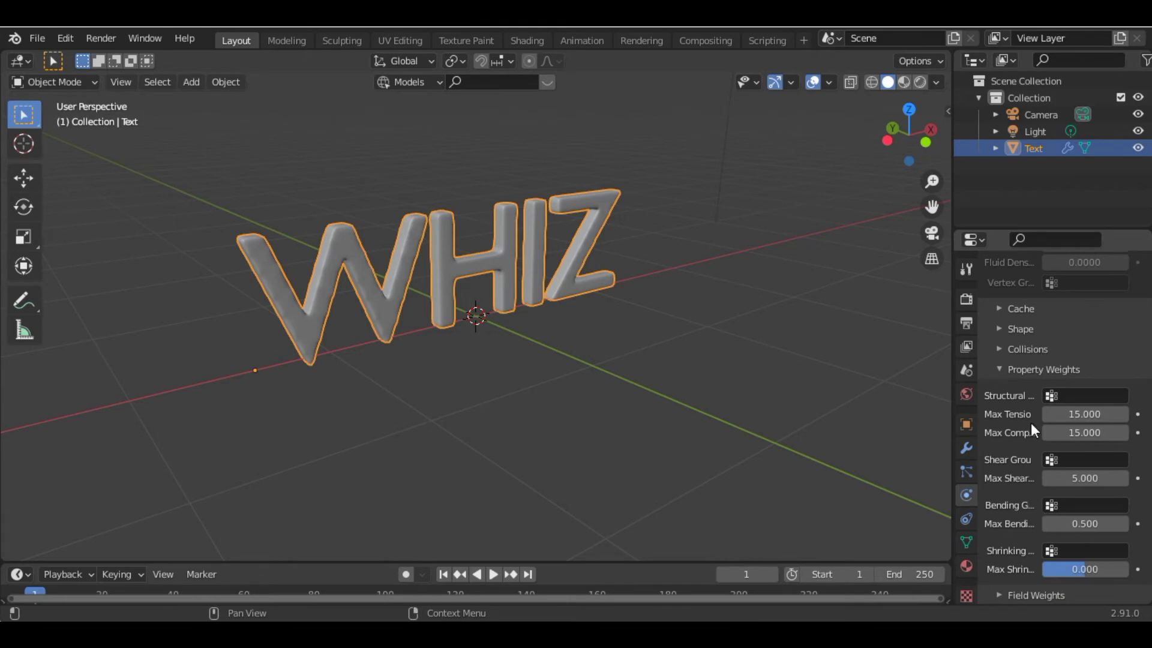
- Enable Pressure in the text's cloth settings and set the pressure to 7
{"action": "scroll", "coordinate": [1030, 422], "scroll_direction": "up", "scroll_amount": 10}
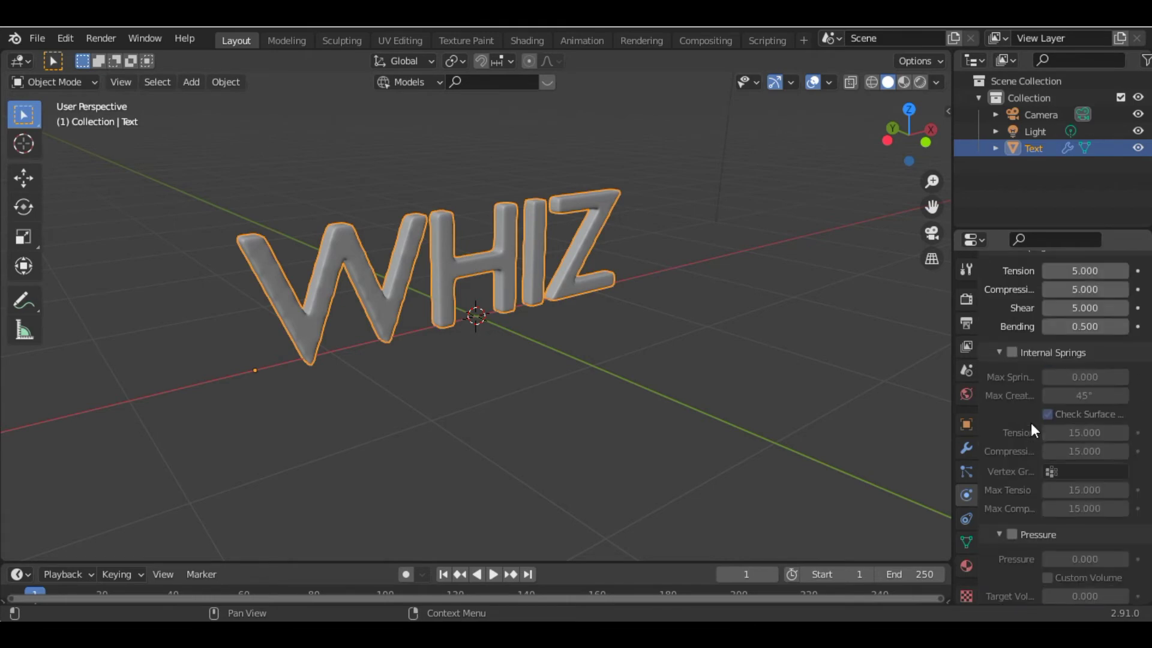
{"action": "left_click", "coordinate": [1012, 535]}
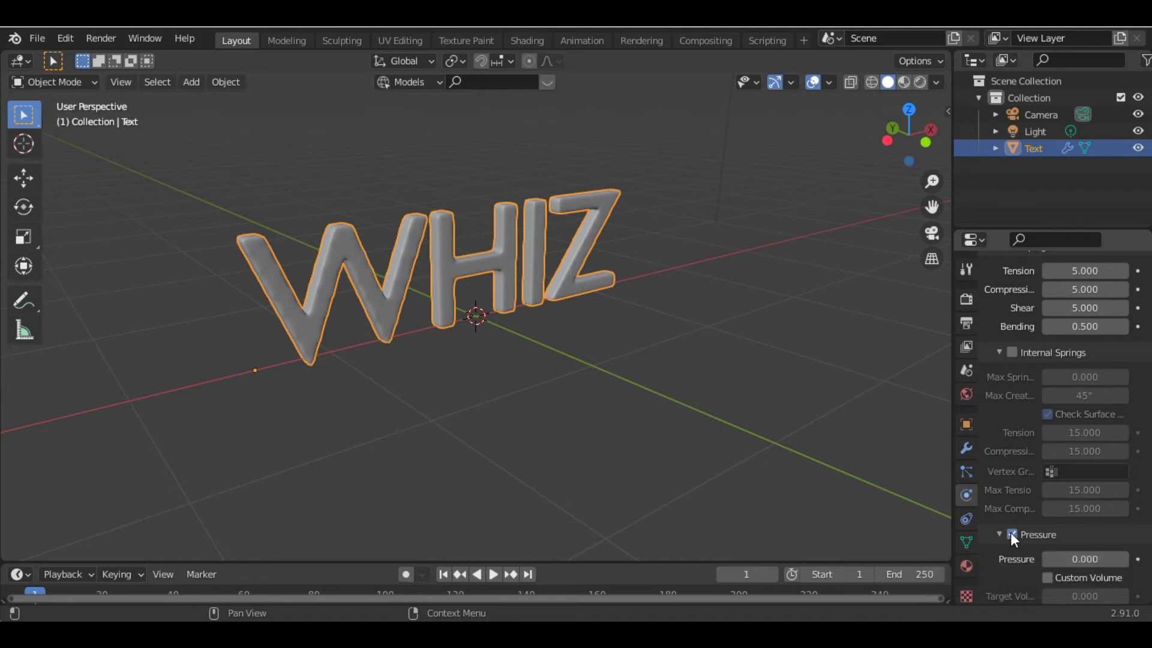
{"action": "left_click", "coordinate": [1081, 559]}
{"action": "type", "text": "0.0"}
{"action": "type", "text": "7"}
{"action": "key", "text": "Return"}
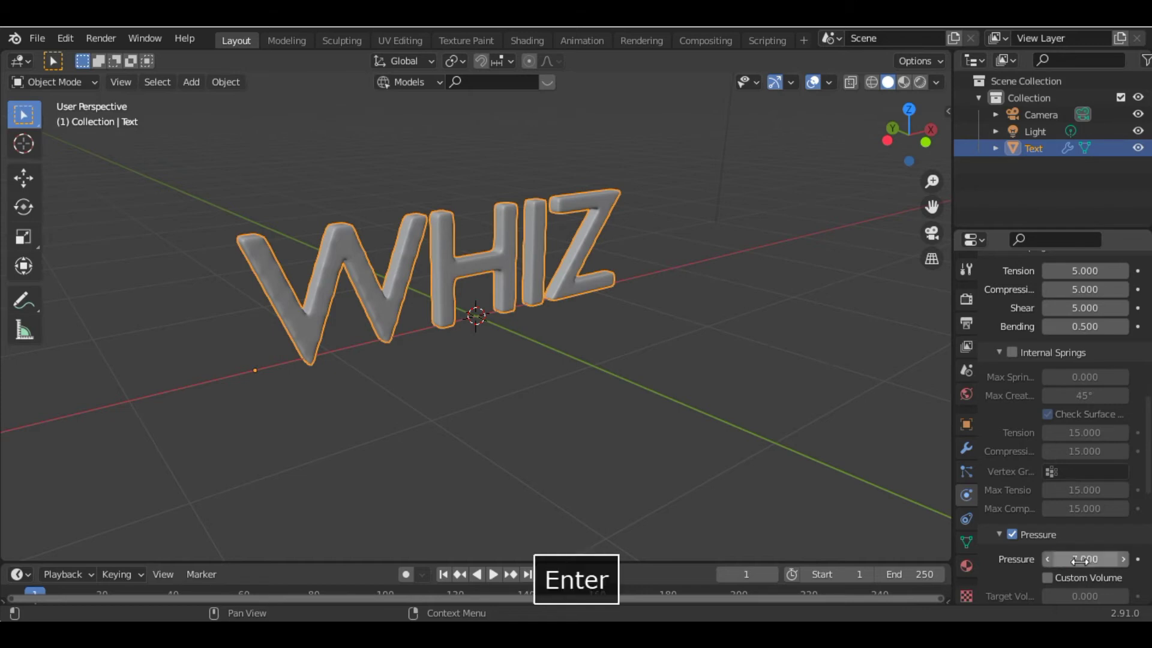
- Set Gravity to 0 in the cloth simulation's Field Weights
{"action": "scroll", "coordinate": [1003, 552], "scroll_direction": "down", "scroll_amount": 12}
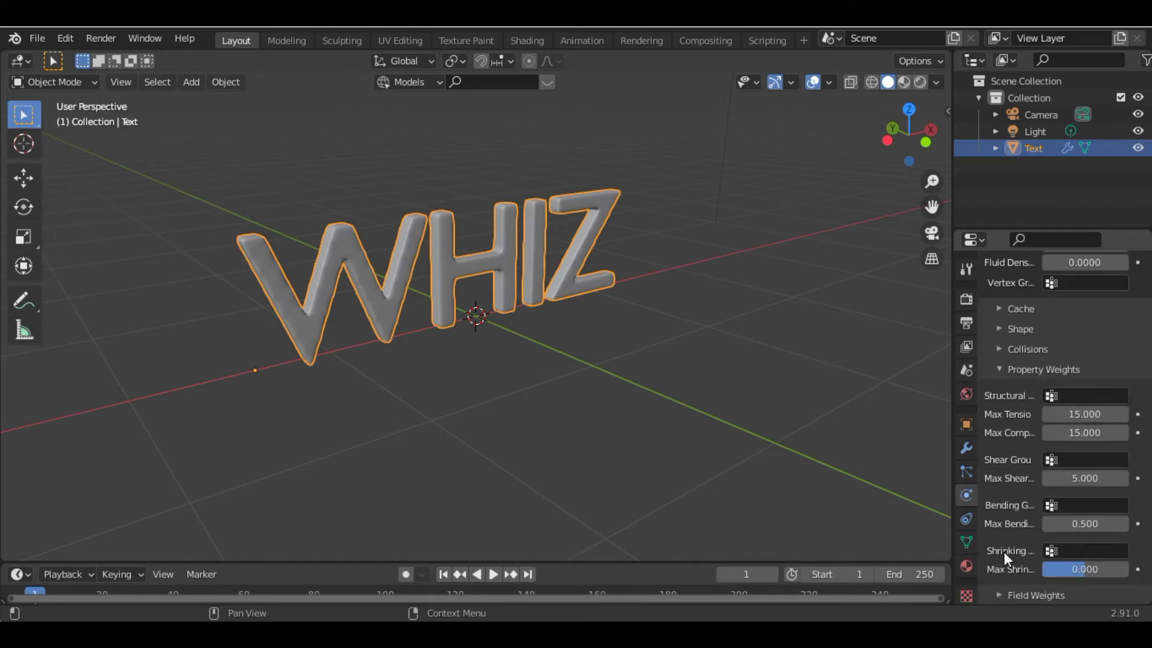
{"action": "left_click", "coordinate": [998, 594]}
{"action": "scroll", "coordinate": [998, 593], "scroll_direction": "down", "scroll_amount": 10}
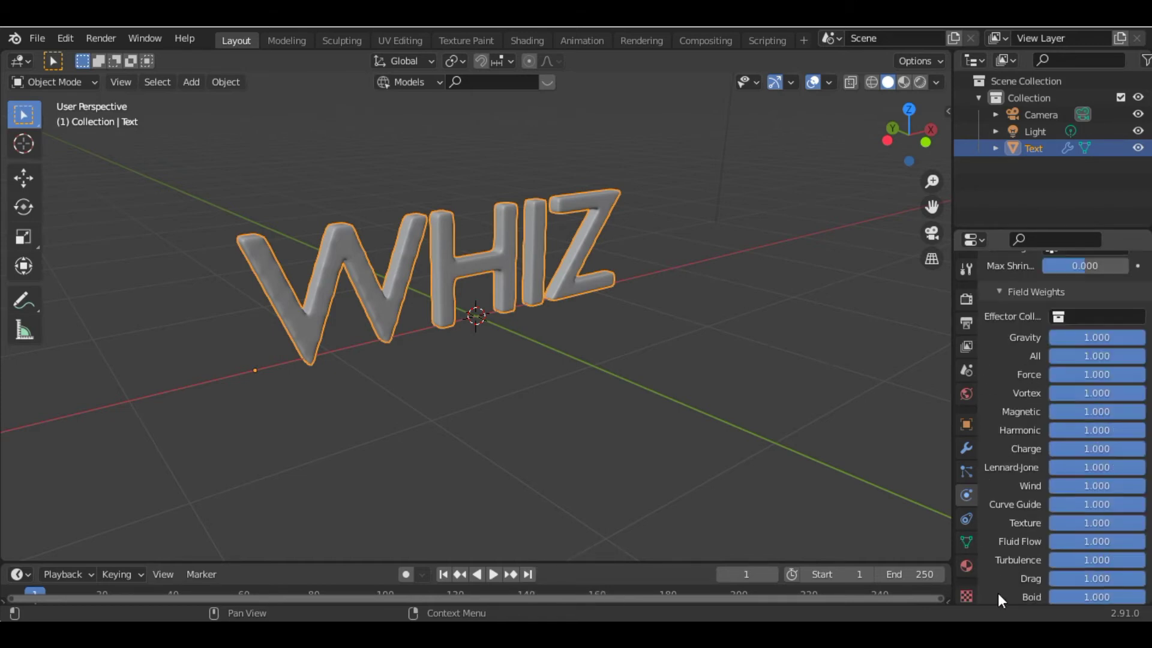
{"action": "left_click", "coordinate": [1103, 336]}
{"action": "type", "text": "0"}
{"action": "key", "text": "Return"}
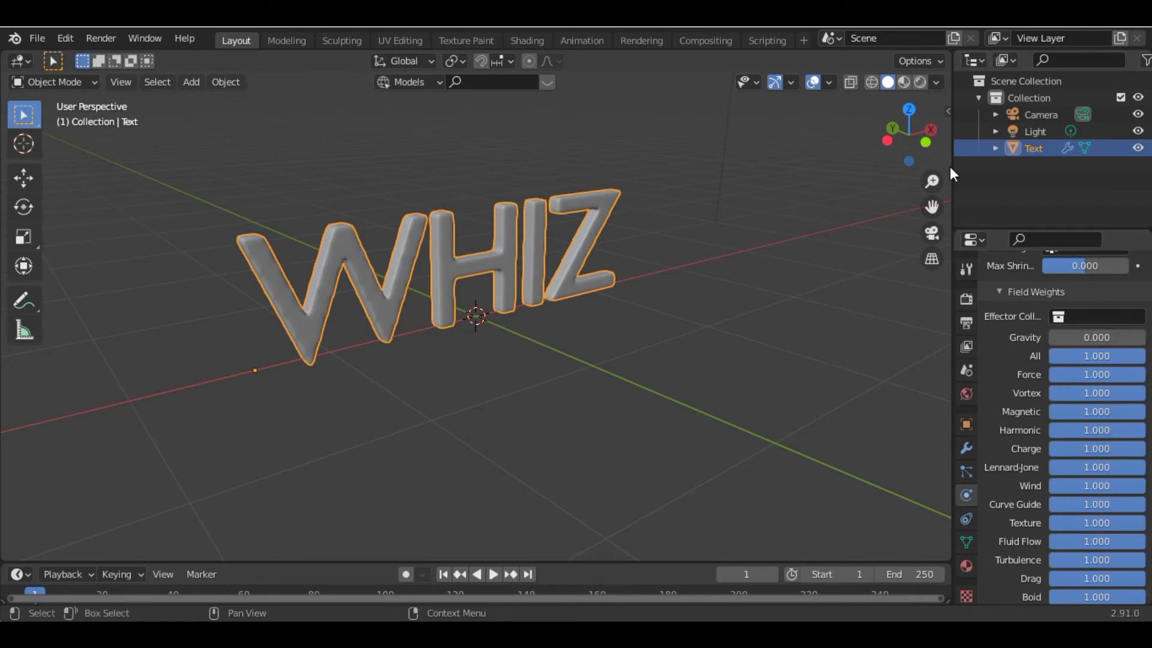
- Play the cloth simulation, stop it at frame 15 and inspect the inflated WHIZ letters from several angles
{"action": "middle_click_drag", "start_coordinate": [456, 456], "coordinate": [486, 466]}
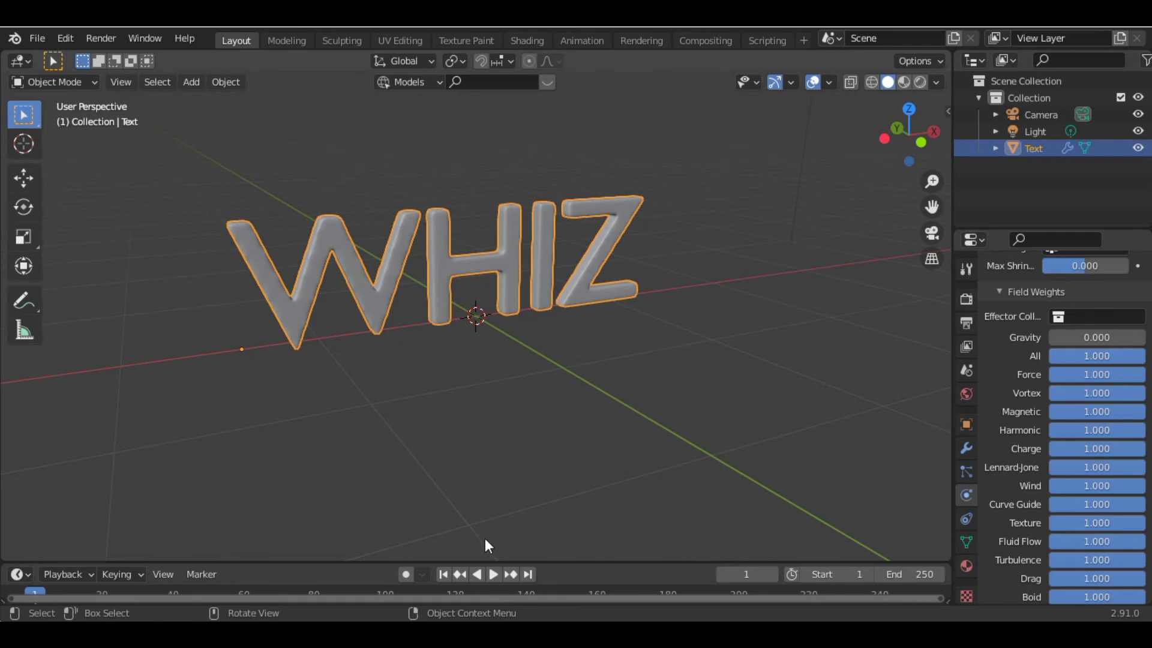
{"action": "left_click", "coordinate": [491, 574]}
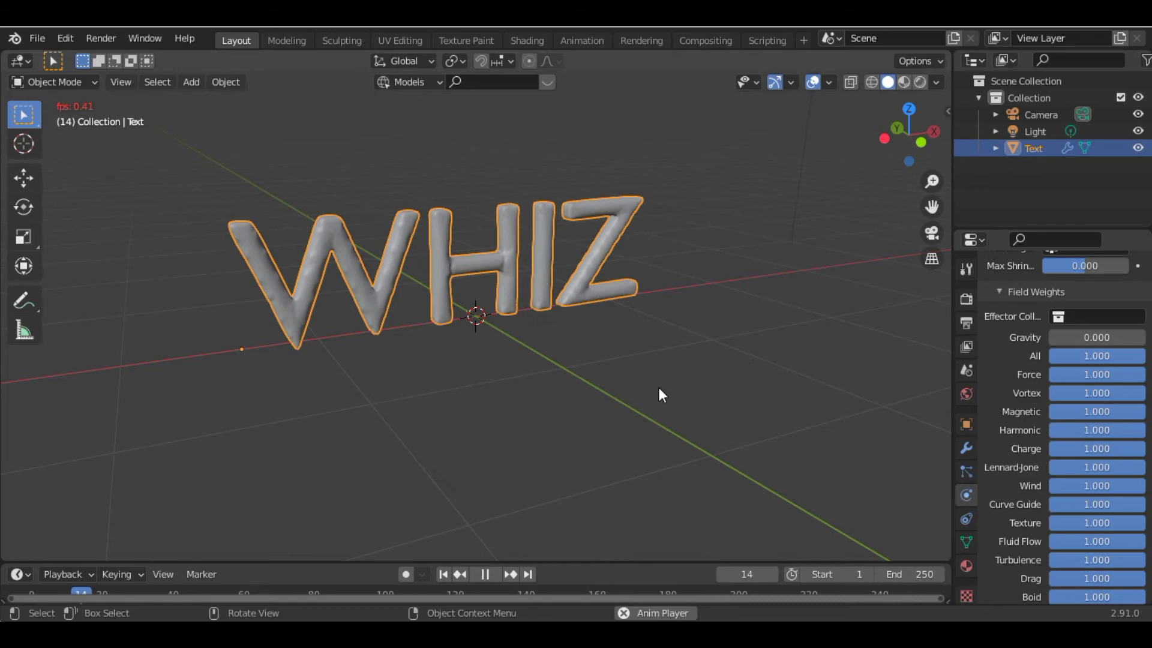
{"action": "key", "text": "space"}
{"action": "middle_click_drag", "start_coordinate": [658, 387], "coordinate": [599, 376]}
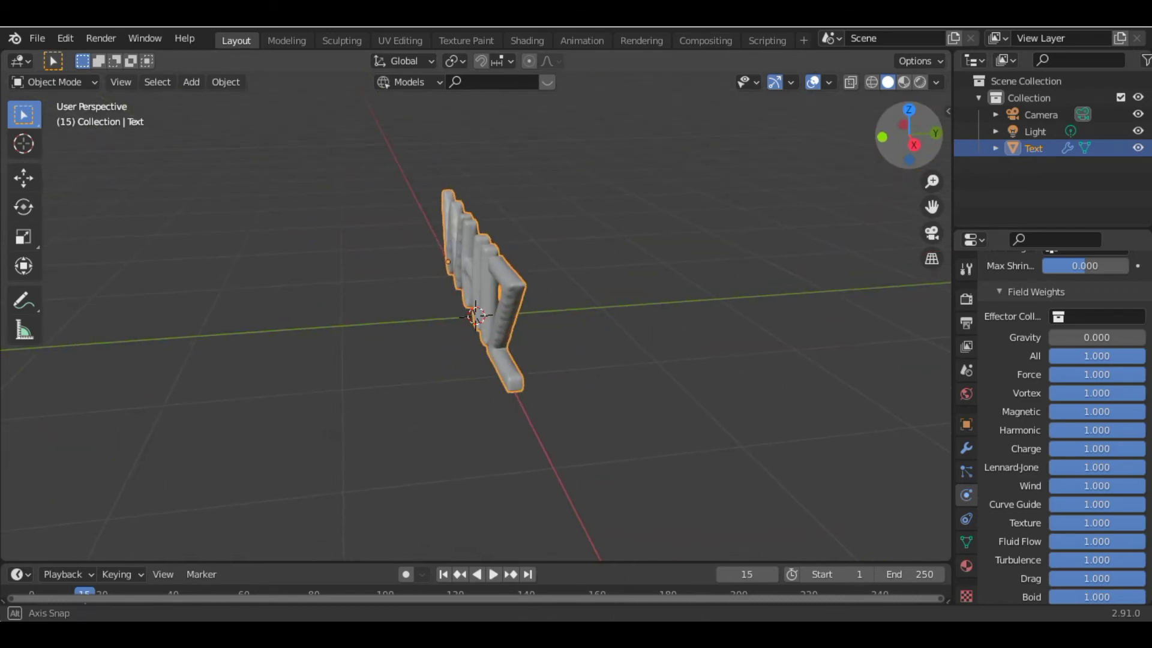
{"action": "scroll", "coordinate": [896, 152], "scroll_direction": "up", "scroll_amount": 6}
{"action": "left_click_drag", "start_coordinate": [896, 152], "coordinate": [652, 396]}
{"action": "scroll", "coordinate": [652, 393], "scroll_direction": "down", "scroll_amount": 5}
{"action": "scroll", "coordinate": [651, 392], "scroll_direction": "up", "scroll_amount": 7}
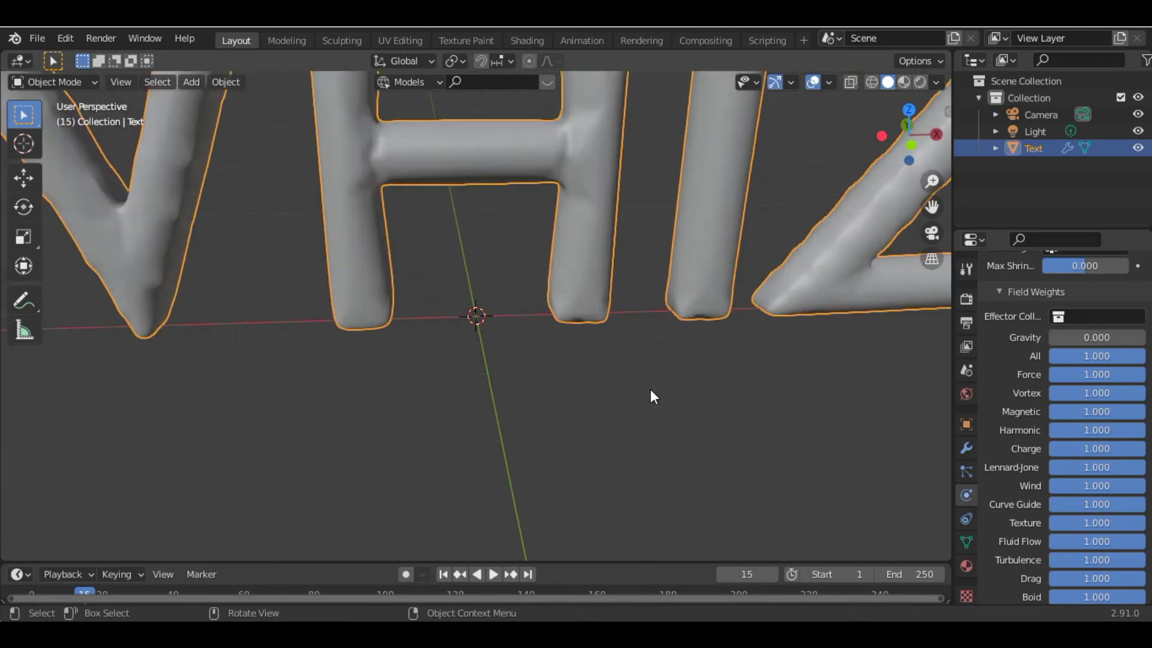
{"action": "scroll", "coordinate": [651, 393], "scroll_direction": "down", "scroll_amount": 6}
- Switch the viewport to Rendered shading and place three duplicates of the light around the WHIZ text
{"action": "left_click", "coordinate": [919, 82]}
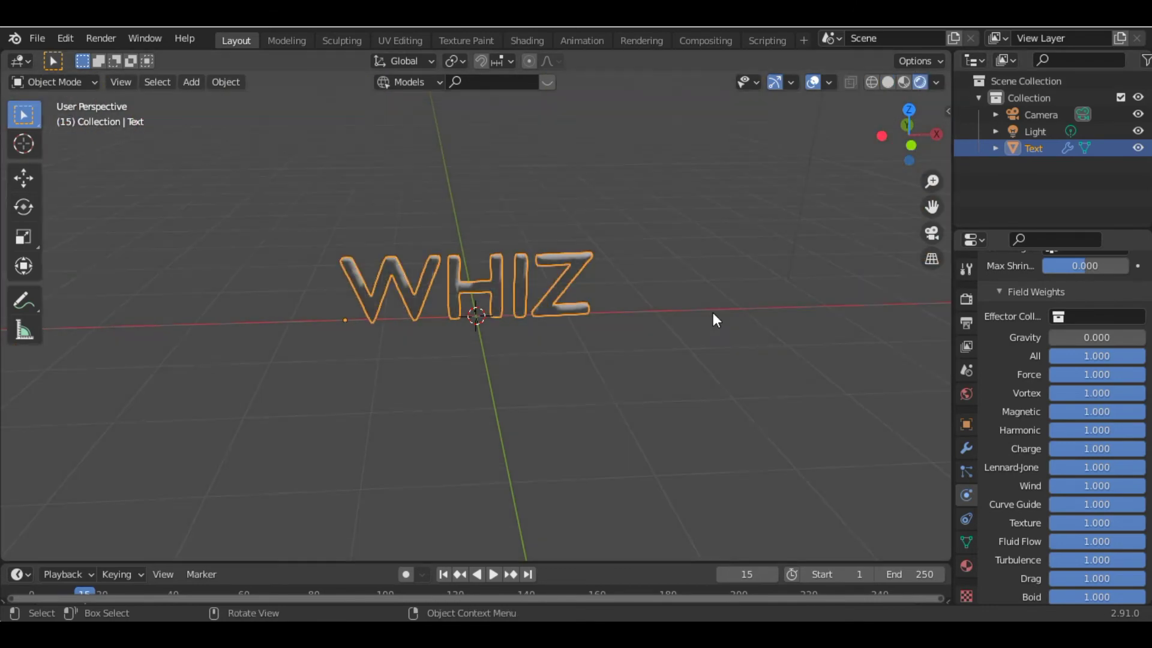
{"action": "left_click", "coordinate": [806, 161]}
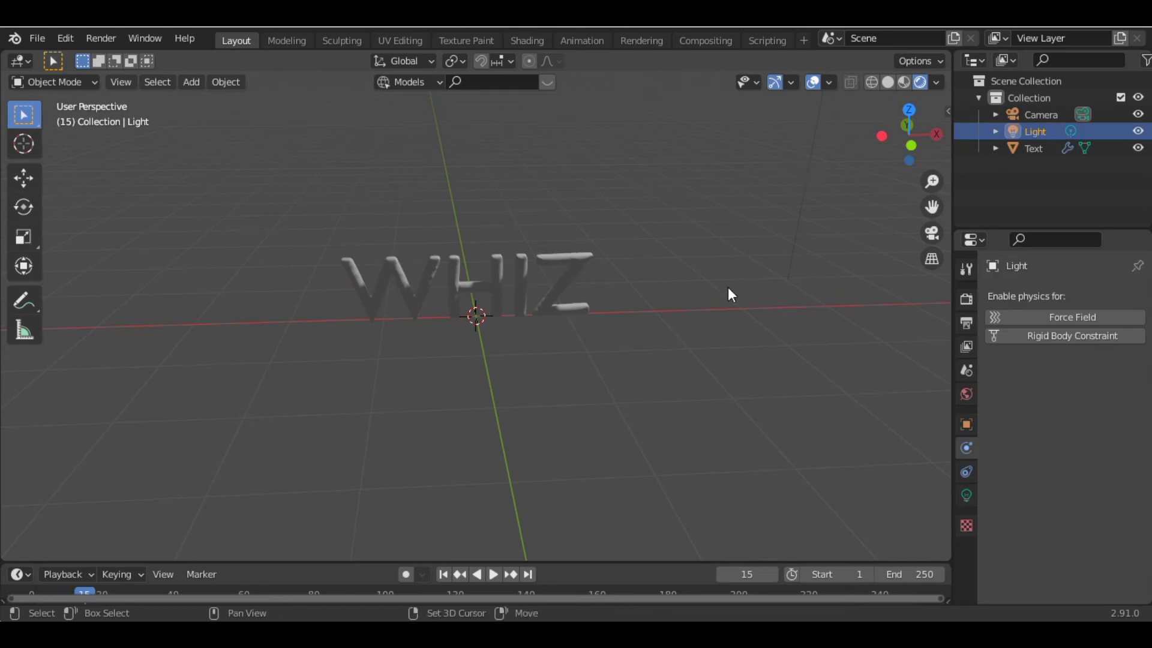
{"action": "key", "text": "shift+d"}
{"action": "left_click", "coordinate": [273, 190]}
{"action": "key", "text": "shift+d"}
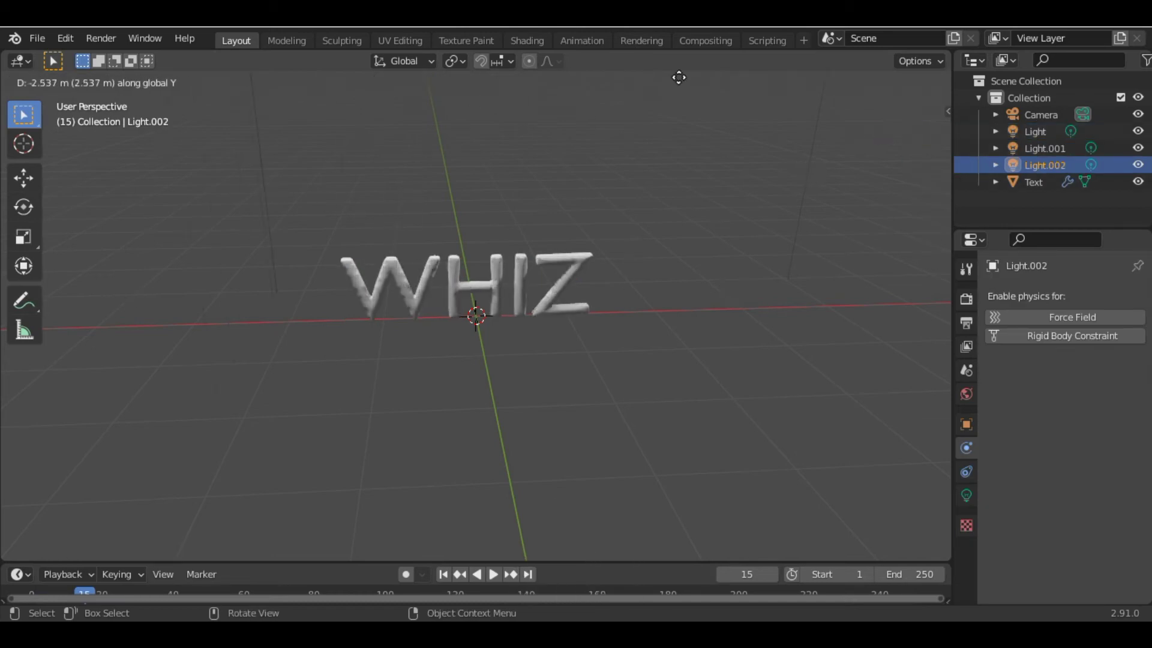
{"action": "left_click", "coordinate": [488, 368]}
{"action": "key", "text": "shift+d"}
{"action": "left_click", "coordinate": [935, 519]}
- Change the last duplicated light to a Spot light after trying the Sun type
{"action": "left_click", "coordinate": [965, 496]}
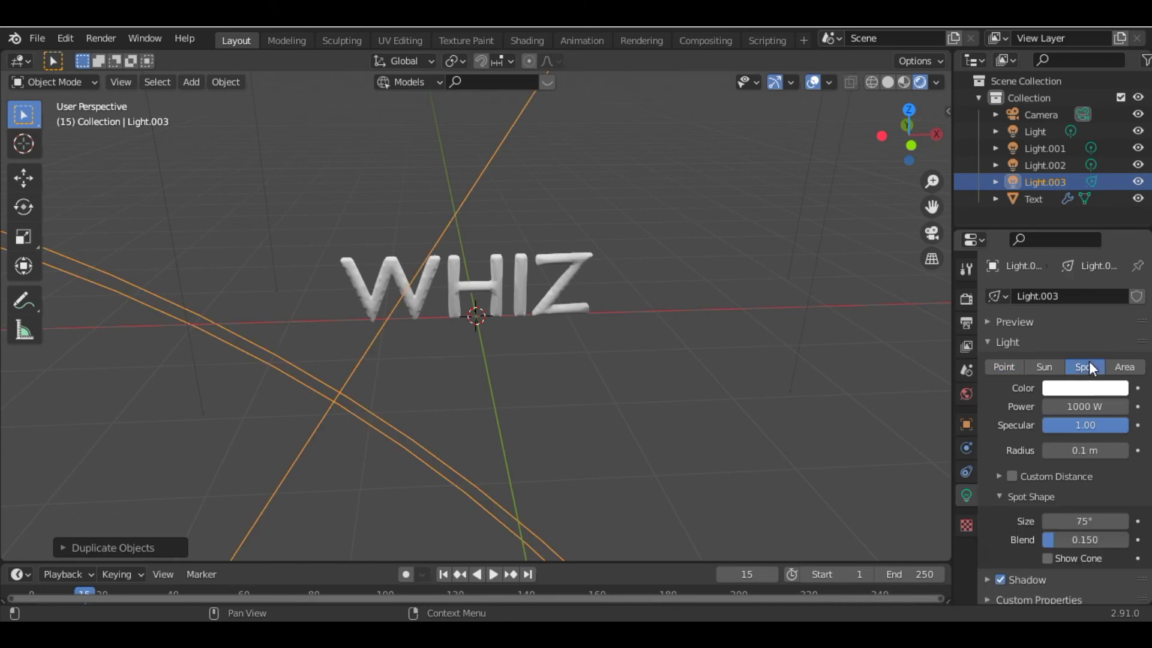
{"action": "left_click", "coordinate": [1044, 367]}
{"action": "left_click", "coordinate": [1084, 366]}
- Add a plane beneath the WHIZ text and scale it up about four times as a floor
{"action": "left_click_drag", "start_coordinate": [903, 129], "coordinate": [924, 144]}
{"action": "left_click", "coordinate": [474, 270]}
{"action": "key", "text": "shift+a"}
{"action": "mouse_move", "coordinate": [468, 277]}
{"action": "left_click", "coordinate": [525, 276]}
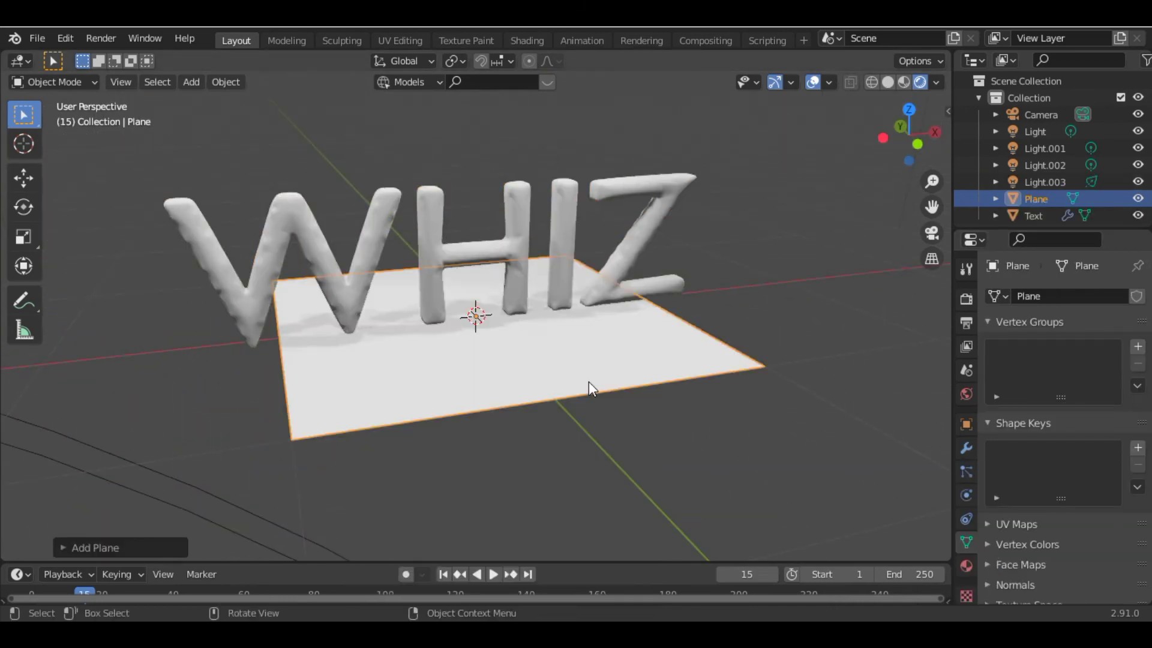
{"action": "key", "text": "s"}
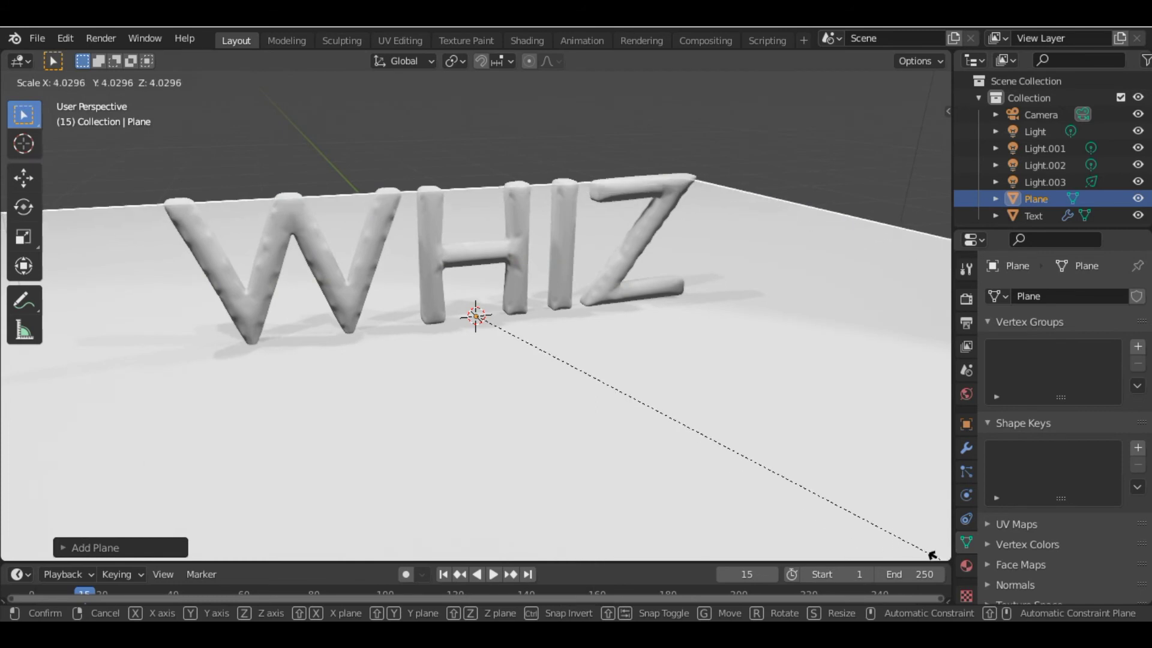
{"action": "left_click", "coordinate": [924, 549]}
- Lower the floor plane slightly along the Z axis so it sits below the letters
{"action": "key", "text": "g"}
{"action": "key", "text": "z"}
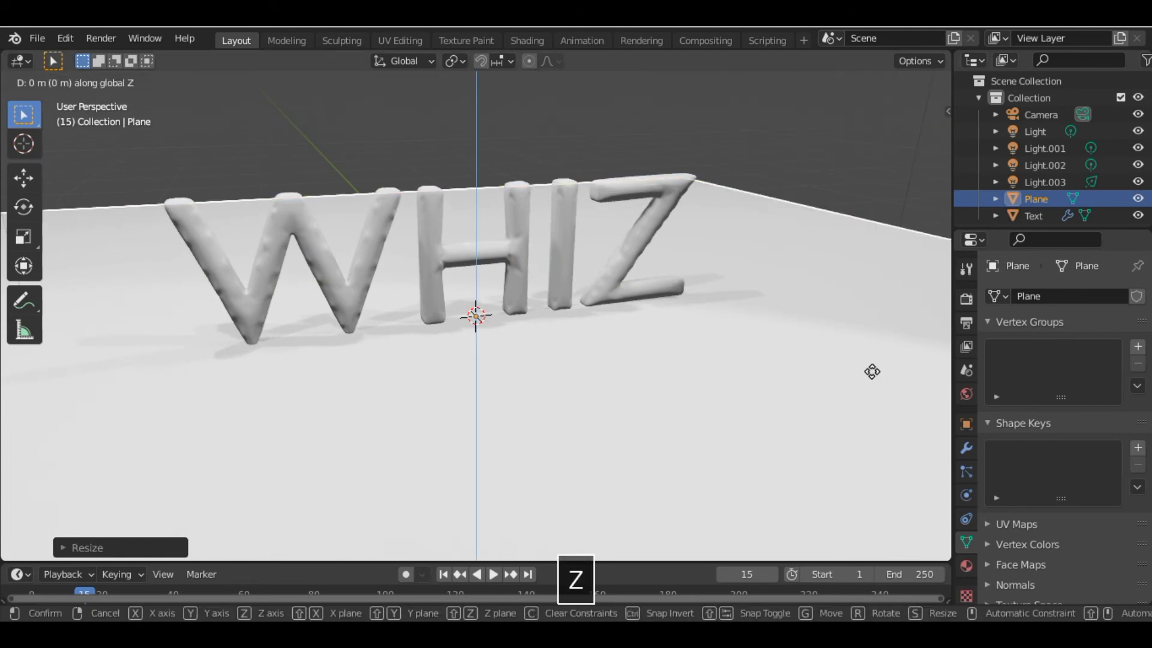
{"action": "key", "text": "Return"}
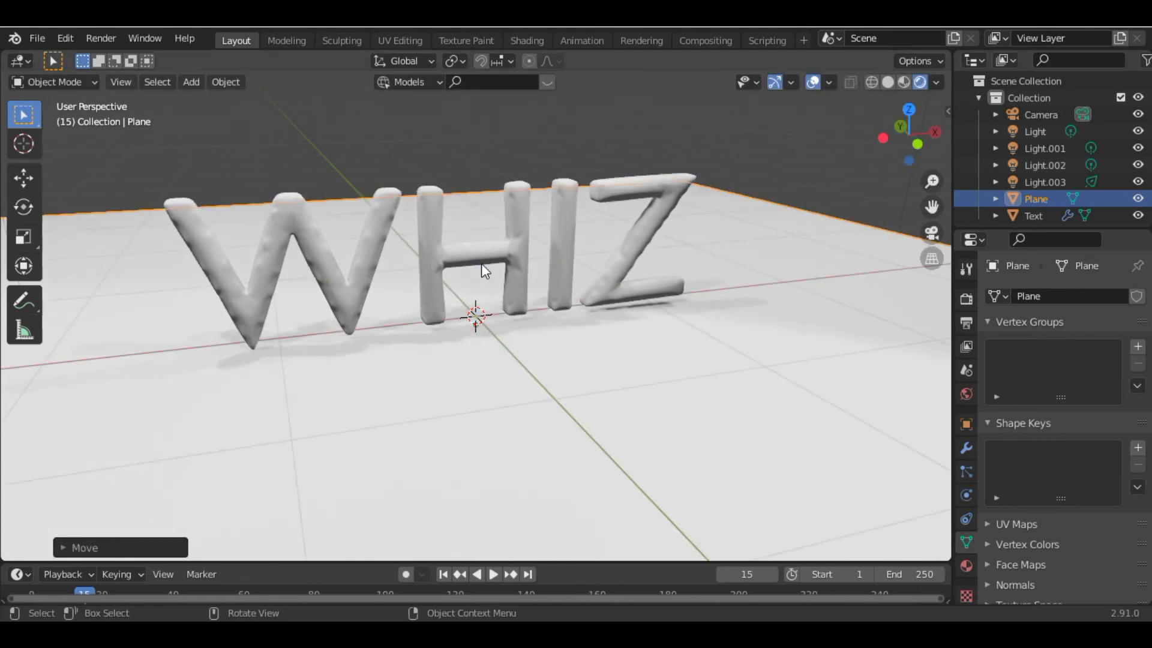
- Create a new material on the WHIZ text and set its base color to yellow
{"action": "left_click", "coordinate": [441, 262]}
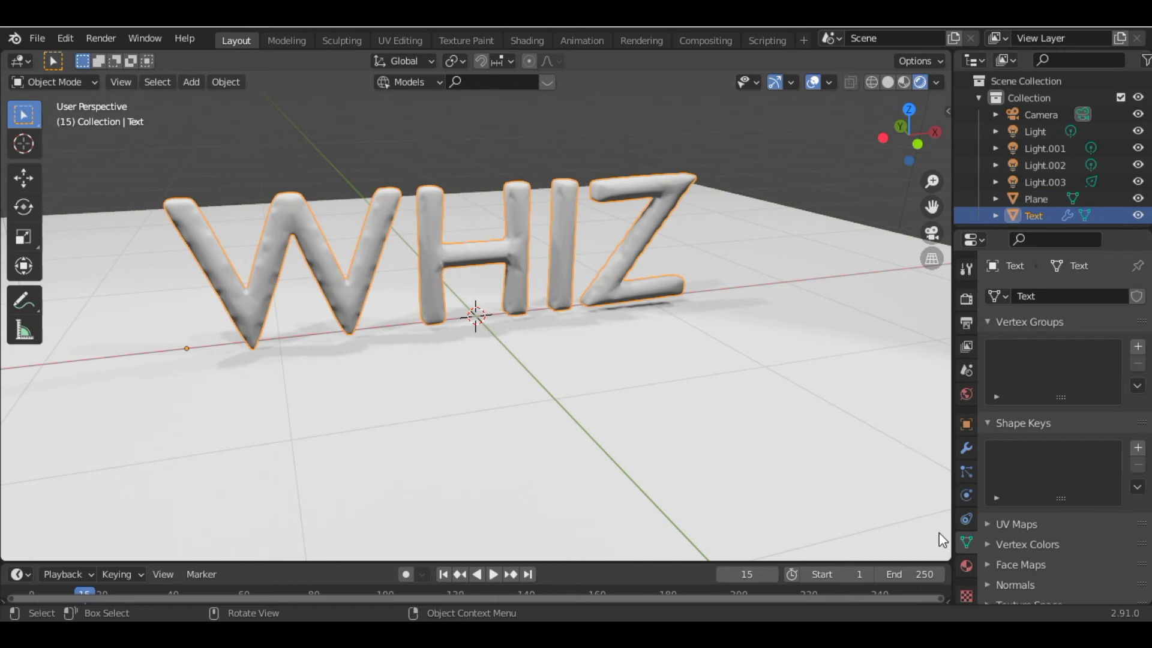
{"action": "left_click", "coordinate": [966, 565]}
{"action": "left_click", "coordinate": [1057, 370]}
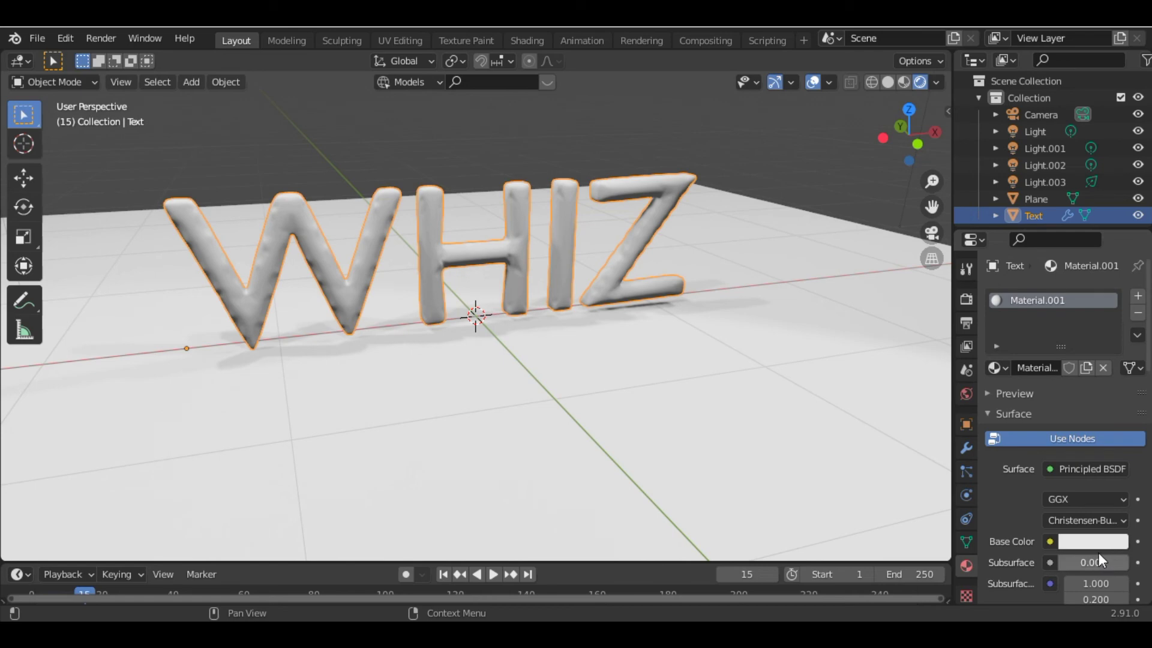
{"action": "left_click", "coordinate": [1087, 542]}
{"action": "left_click_drag", "start_coordinate": [1032, 360], "coordinate": [997, 387]}
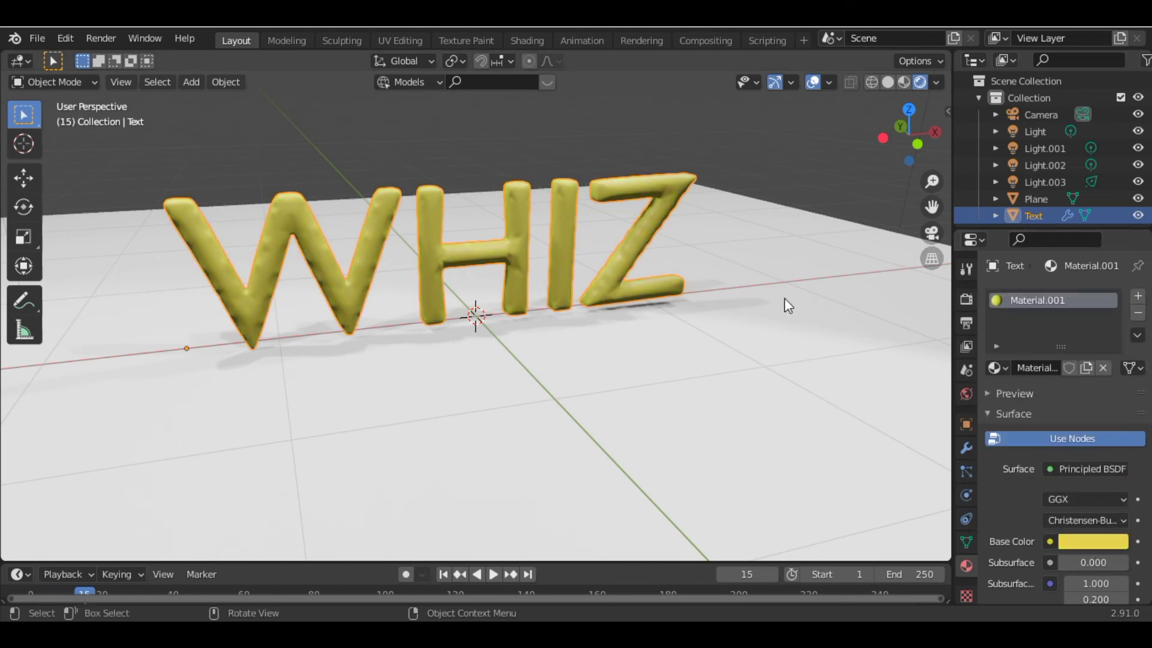
- Extrude the floor plane's back edge upward in Edit Mode to form a wall behind the text
{"action": "left_click", "coordinate": [740, 302]}
{"action": "key", "text": "Tab"}
{"action": "key", "text": "2"}
{"action": "left_click", "coordinate": [477, 194]}
{"action": "key", "text": "e"}
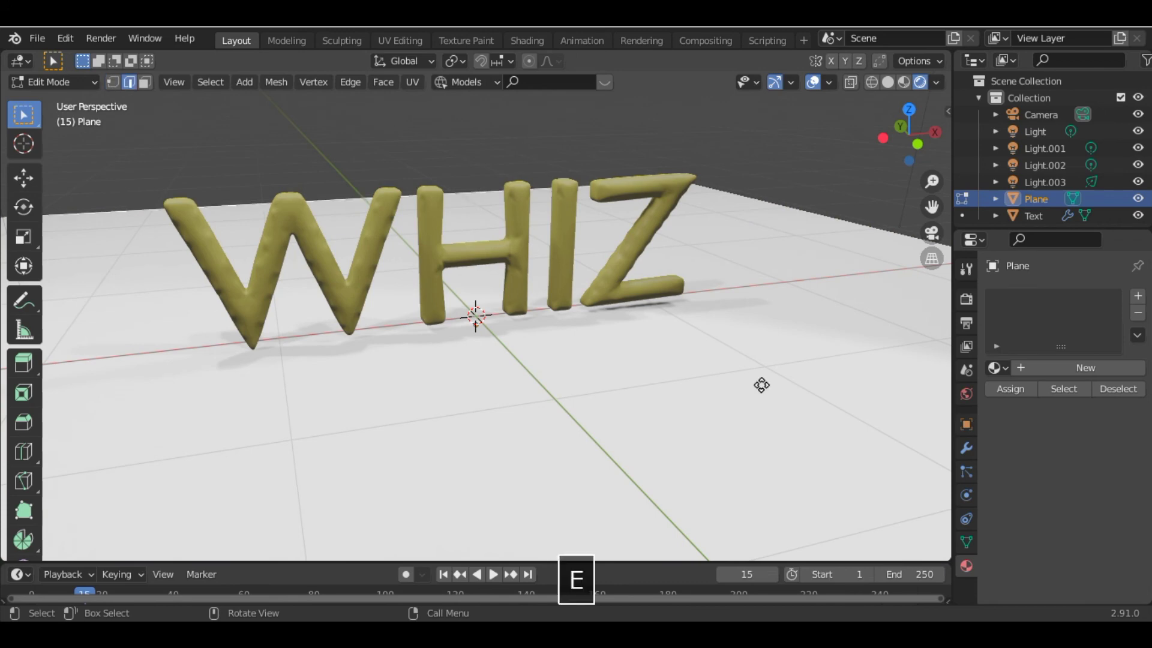
{"action": "left_click", "coordinate": [761, 383]}
{"action": "middle_click_drag", "start_coordinate": [760, 383], "coordinate": [737, 180]}
- Bevel the edge between floor and wall with about 23 segments into a smooth curve and return to Object Mode
{"action": "key", "text": "ctrl+b"}
{"action": "scroll", "coordinate": [779, 193], "scroll_direction": "up", "scroll_amount": 6}
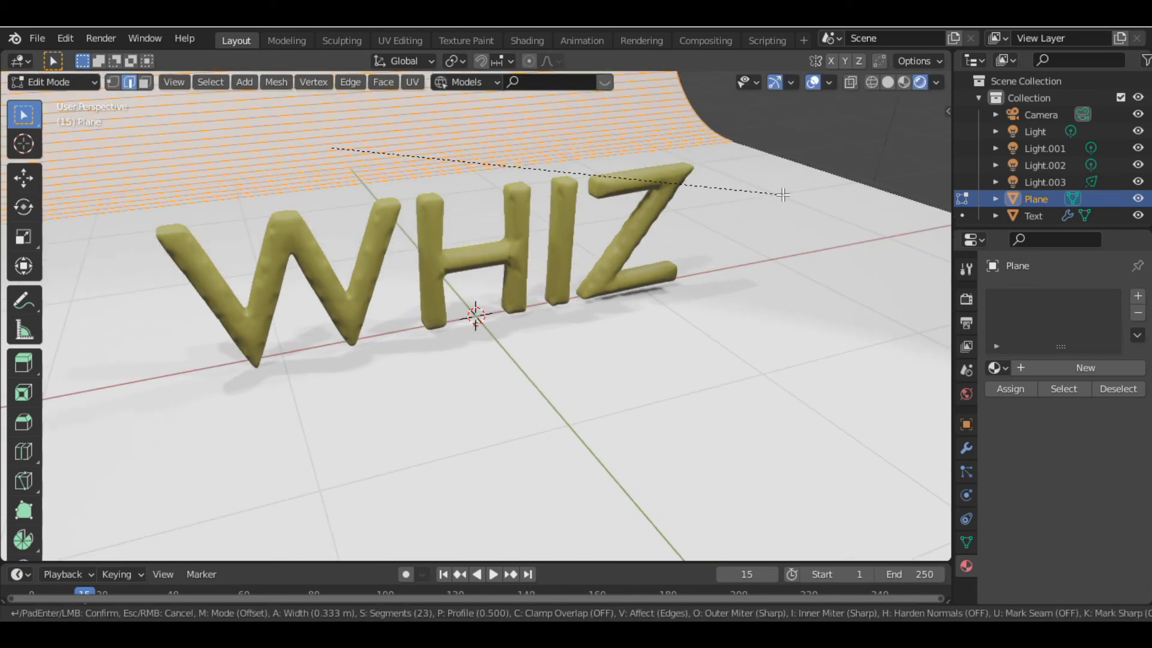
{"action": "left_click", "coordinate": [783, 197]}
{"action": "key", "text": "Tab"}
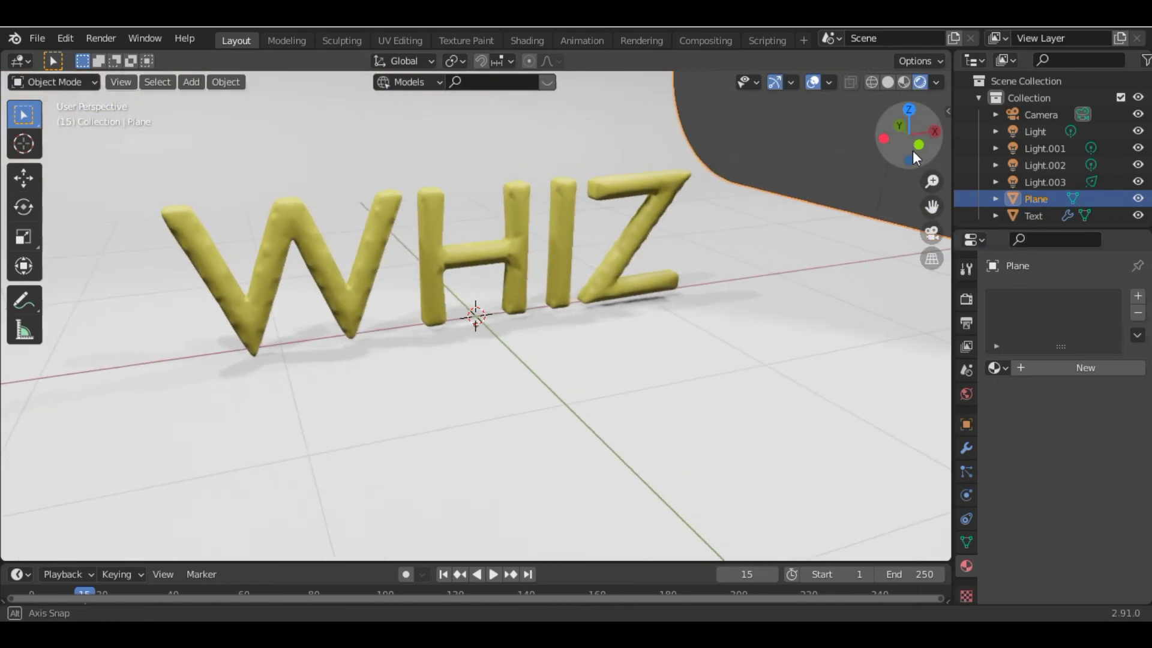
- Scale the backdrop plane wider along the X axis and check the scene from different angles
{"action": "key", "text": "s"}
{"action": "key", "text": "x"}
{"action": "left_click", "coordinate": [666, 214]}
{"action": "scroll", "coordinate": [853, 174], "scroll_direction": "up", "scroll_amount": 2}
{"action": "scroll", "coordinate": [853, 174], "scroll_direction": "down", "scroll_amount": 4}
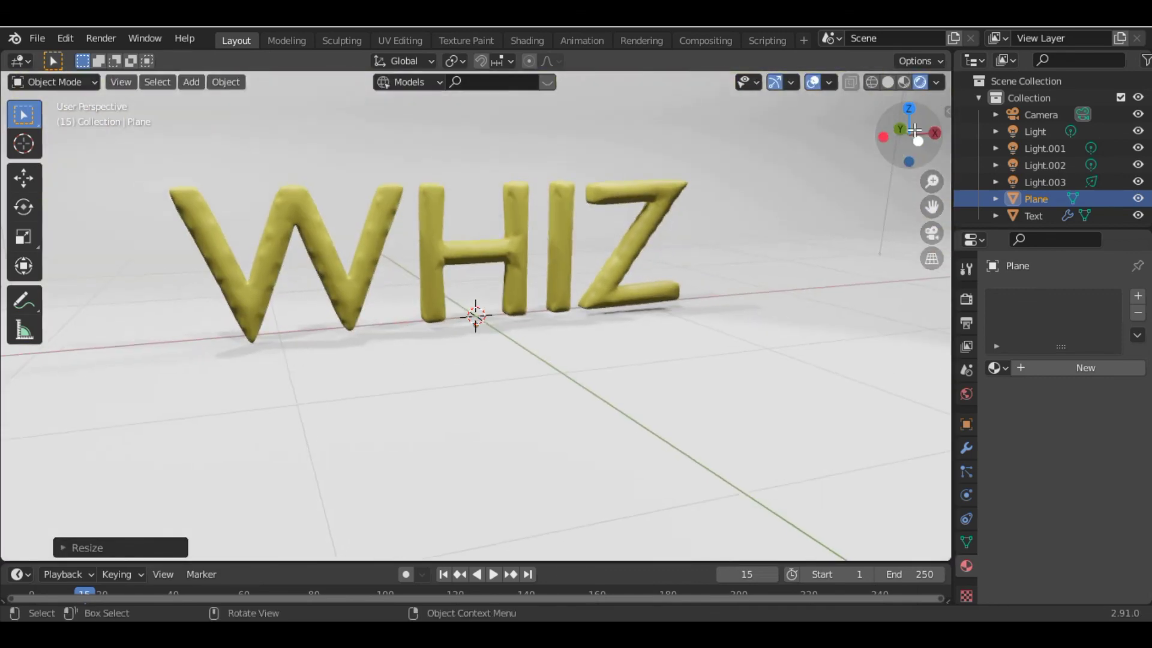
{"action": "middle_click_drag", "start_coordinate": [780, 216], "coordinate": [678, 258]}
{"action": "scroll", "coordinate": [678, 258], "scroll_direction": "up", "scroll_amount": 2}
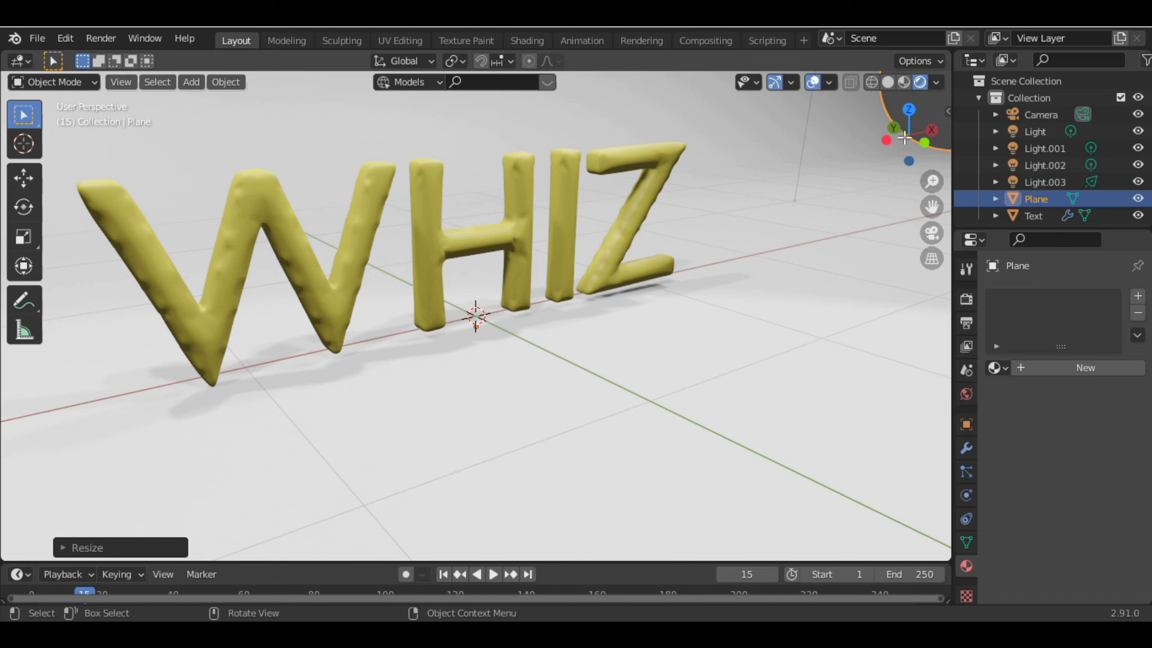
{"action": "left_click_drag", "start_coordinate": [923, 142], "coordinate": [754, 228]}
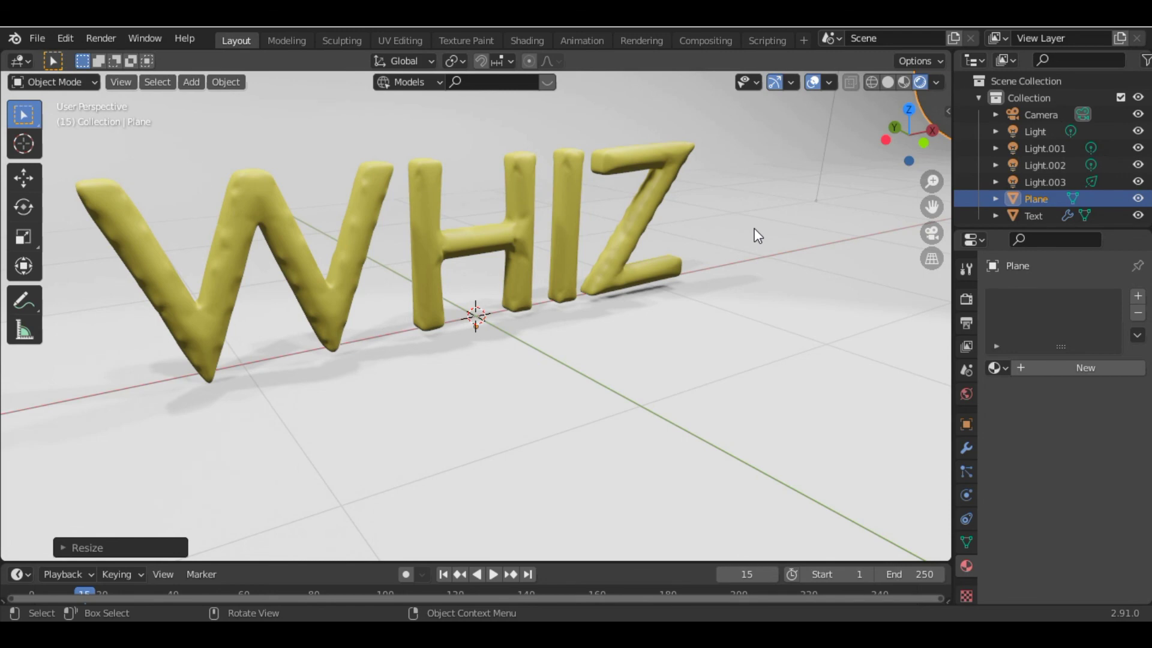